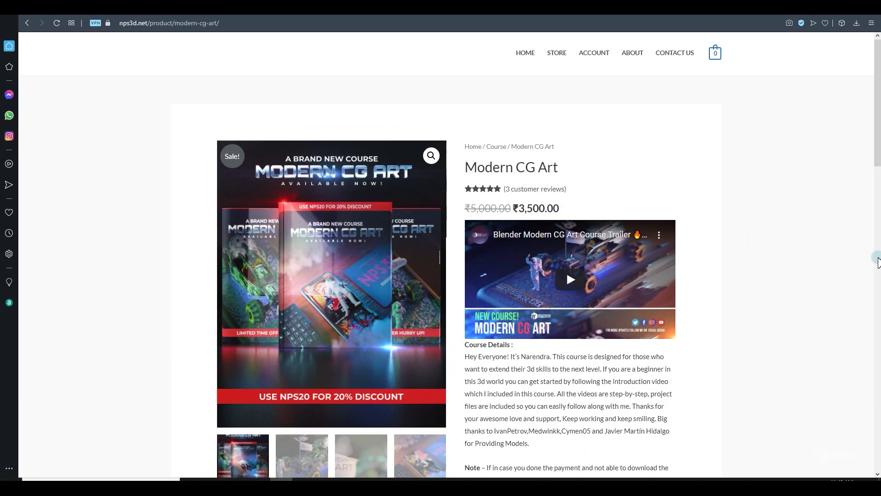
Play the Modern CG Art course trailer and scroll through the course details.
{"action": "scroll", "coordinate": [876, 262], "scroll_direction": "down", "scroll_amount": 1}
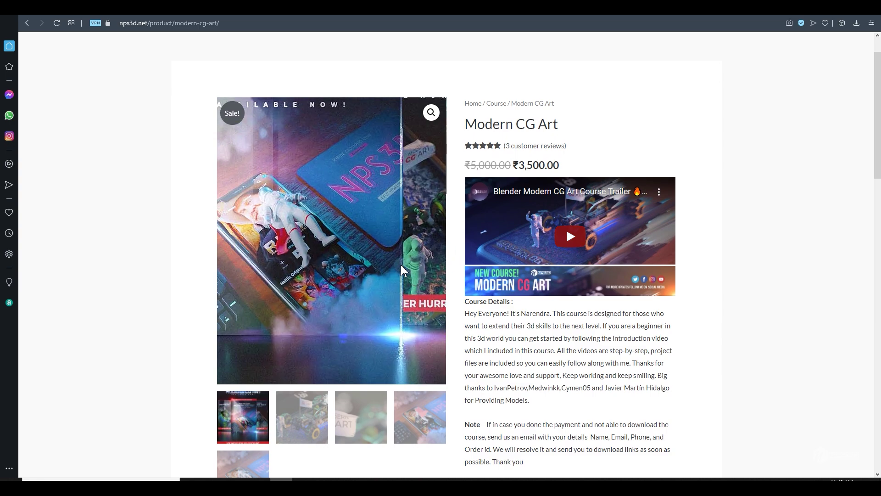
{"action": "left_click", "coordinate": [579, 264]}
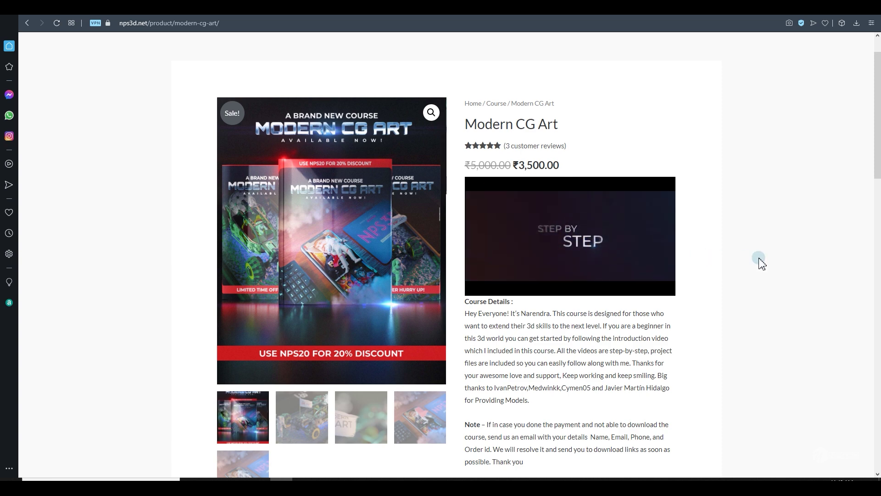
{"action": "scroll", "coordinate": [759, 262], "scroll_direction": "up", "scroll_amount": 1}
{"action": "scroll", "coordinate": [759, 262], "scroll_direction": "down", "scroll_amount": 2}
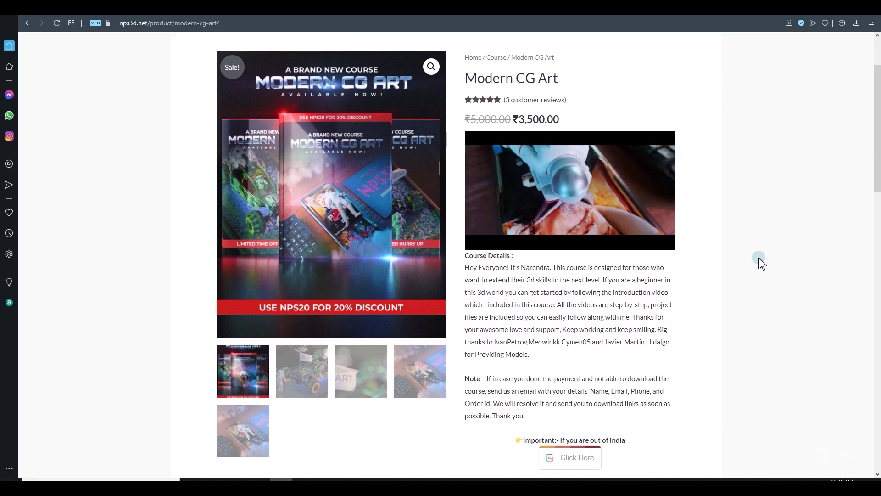
{"action": "scroll", "coordinate": [760, 262], "scroll_direction": "down", "scroll_amount": 1}
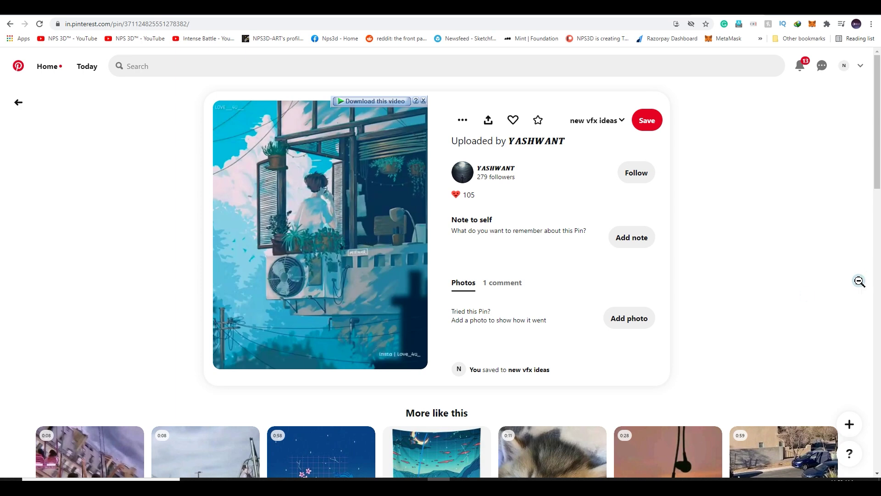
View the anime balcony illustration pin on Pinterest, then head back toward Blender.
{"action": "mouse_move", "coordinate": [250, 203]}
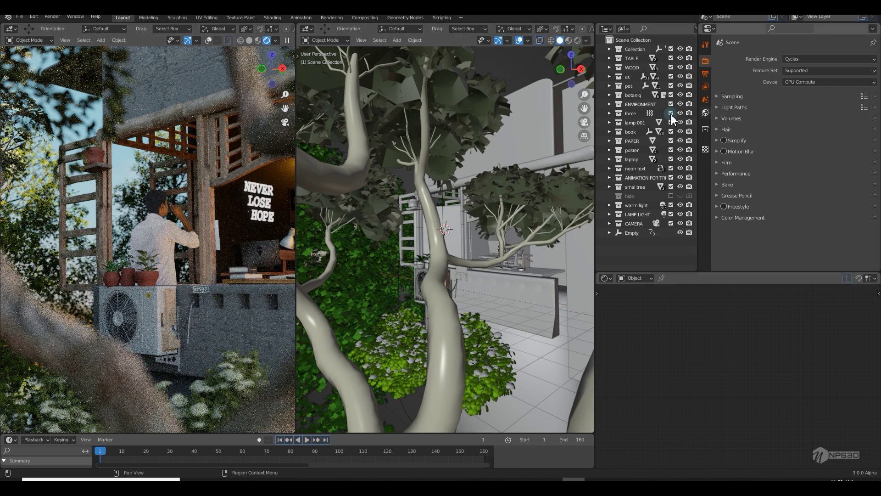
{"action": "mouse_move", "coordinate": [304, 478]}
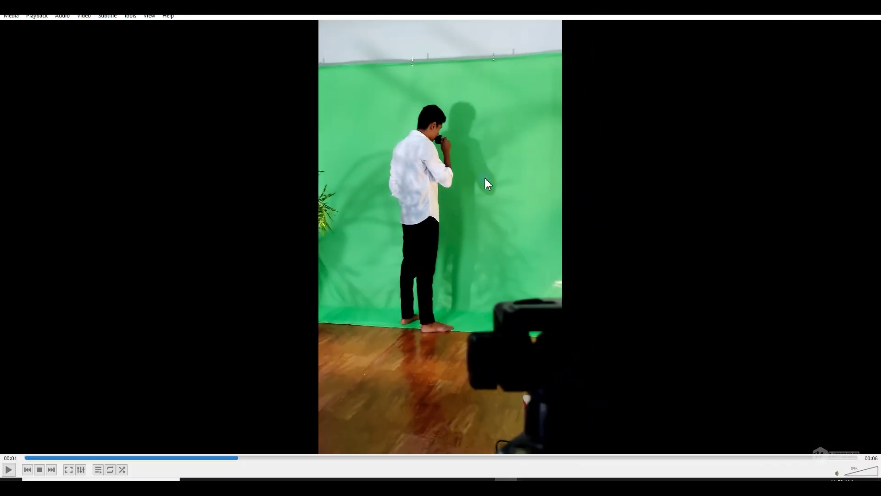
Play a few seconds of the green-screen clip of the man on the phone, then pause it.
{"action": "key", "text": "space"}
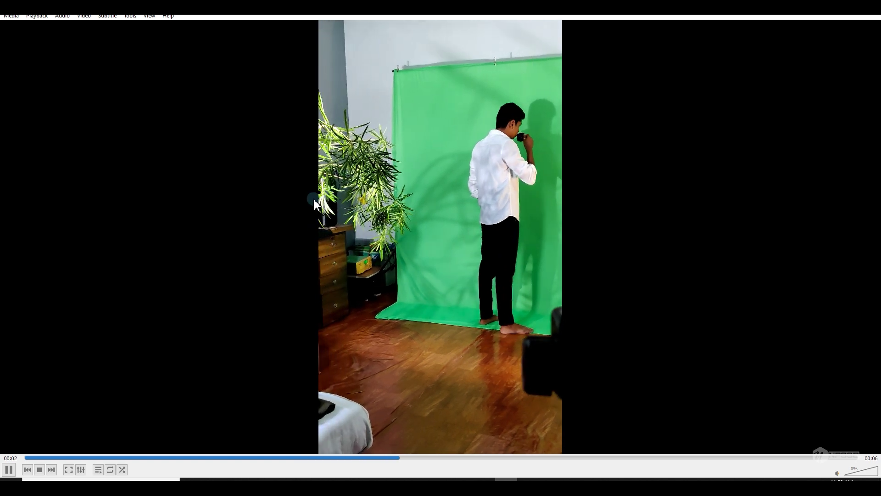
{"action": "key", "text": "space"}
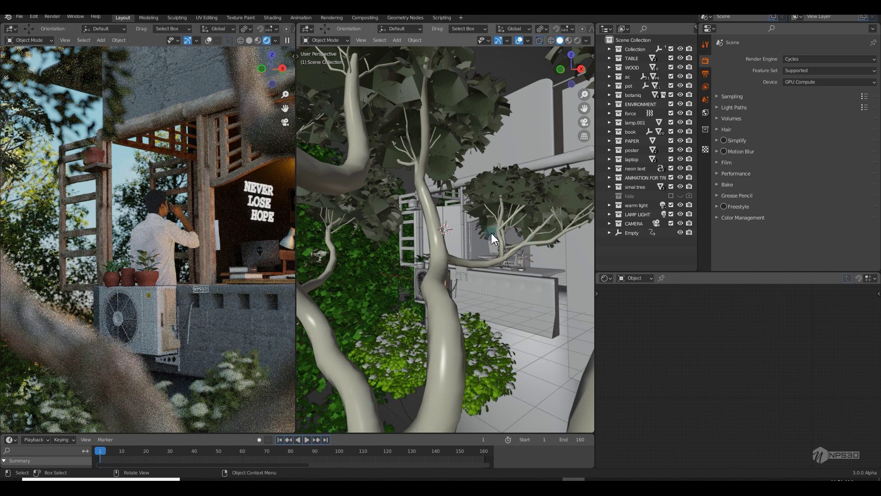
Select the tea_00000_00000 image plane and orbit the view to frame it.
{"action": "left_click", "coordinate": [461, 241]}
{"action": "scroll", "coordinate": [463, 245], "scroll_direction": "up", "scroll_amount": 6}
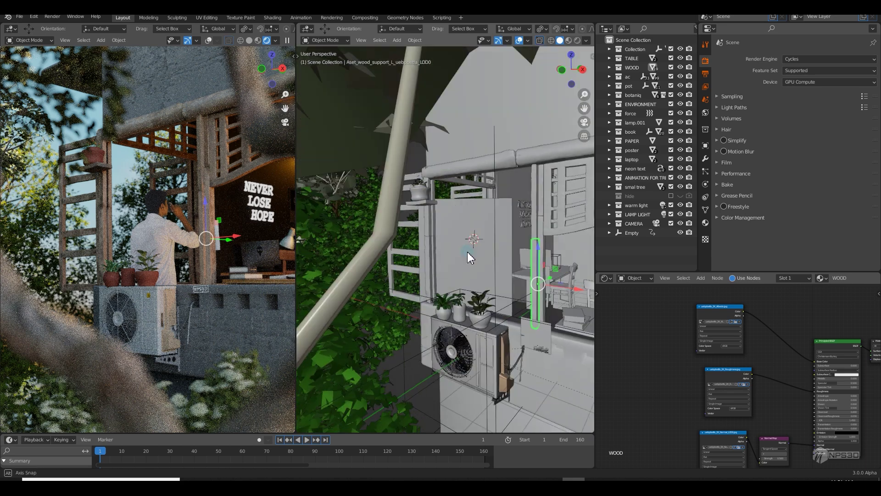
{"action": "left_click", "coordinate": [466, 251]}
{"action": "mouse_move", "coordinate": [468, 283]}
{"action": "middle_mouse_down"}
{"action": "mouse_move", "coordinate": [444, 283]}
{"action": "mouse_move", "coordinate": [471, 291]}
{"action": "middle_mouse_up"}
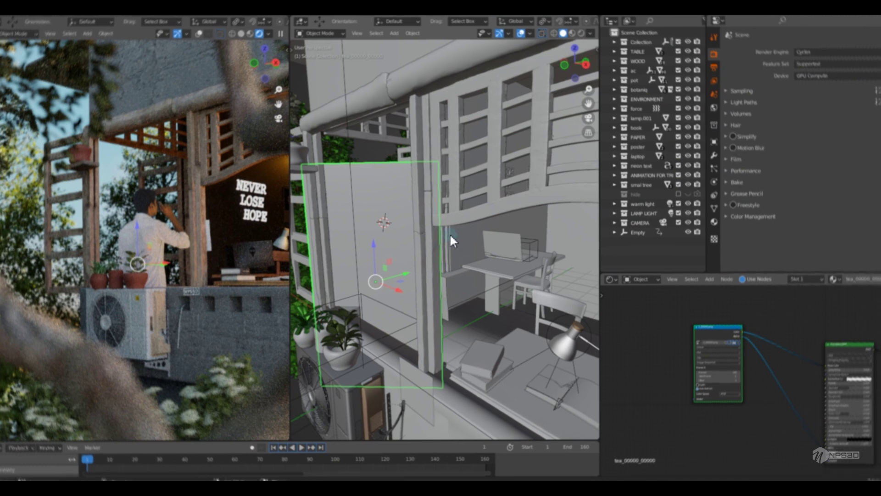
Look up Image > Images as Planes in the Shift+A Add menu.
{"action": "key", "text": "shift+a"}
{"action": "mouse_move", "coordinate": [435, 238]}
{"action": "key", "text": "Escape"}
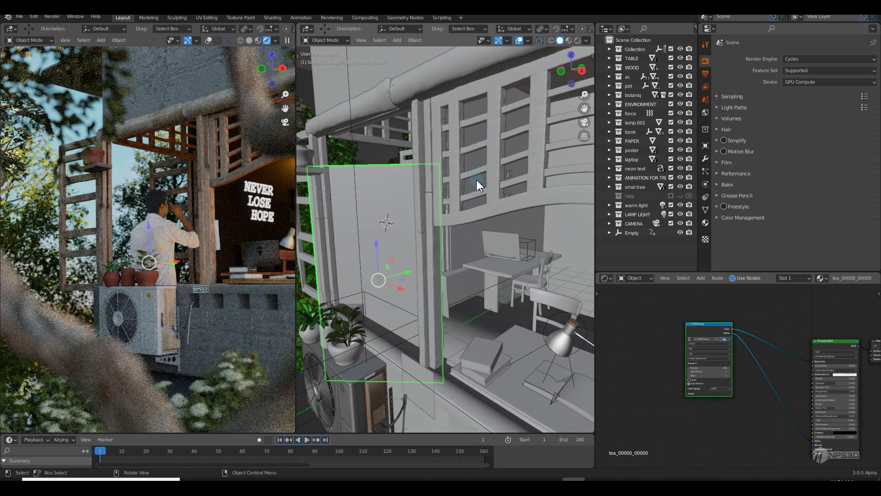
{"action": "key", "text": "shift+a"}
{"action": "mouse_move", "coordinate": [446, 210]}
{"action": "mouse_move", "coordinate": [420, 302]}
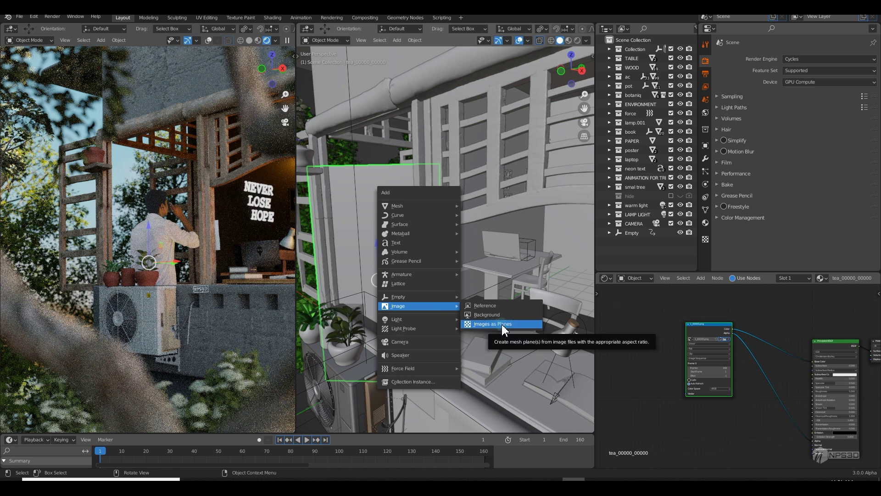
Search 'IMAGE' in Preferences > Add-ons to confirm Import Images as Planes is enabled.
{"action": "left_click", "coordinate": [19, 17]}
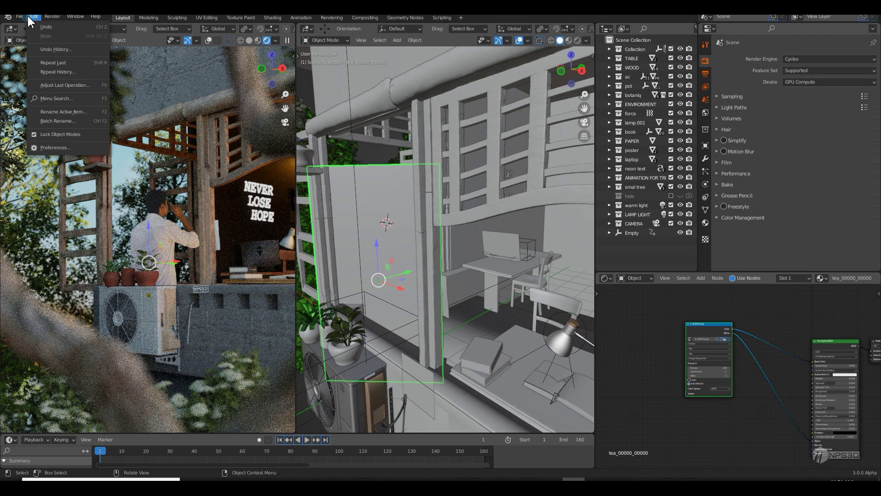
{"action": "mouse_move", "coordinate": [14, 18]}
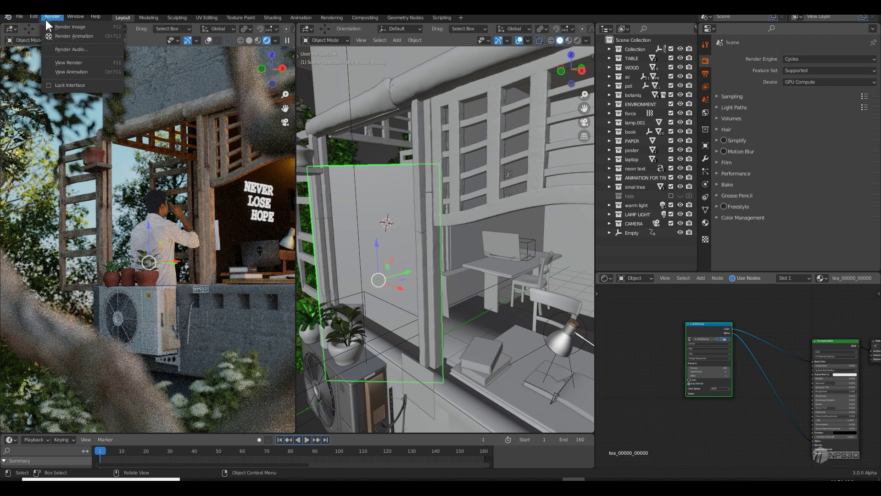
{"action": "left_click", "coordinate": [51, 147]}
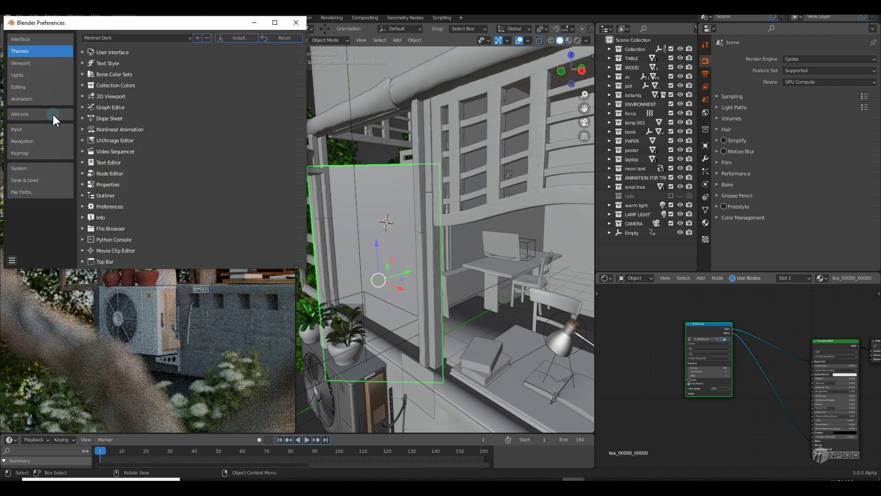
{"action": "left_click", "coordinate": [34, 114]}
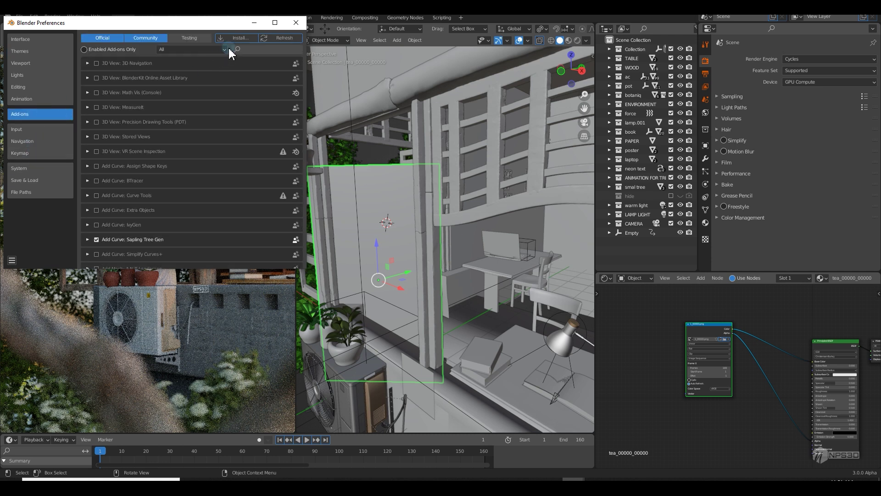
{"action": "left_click", "coordinate": [200, 49]}
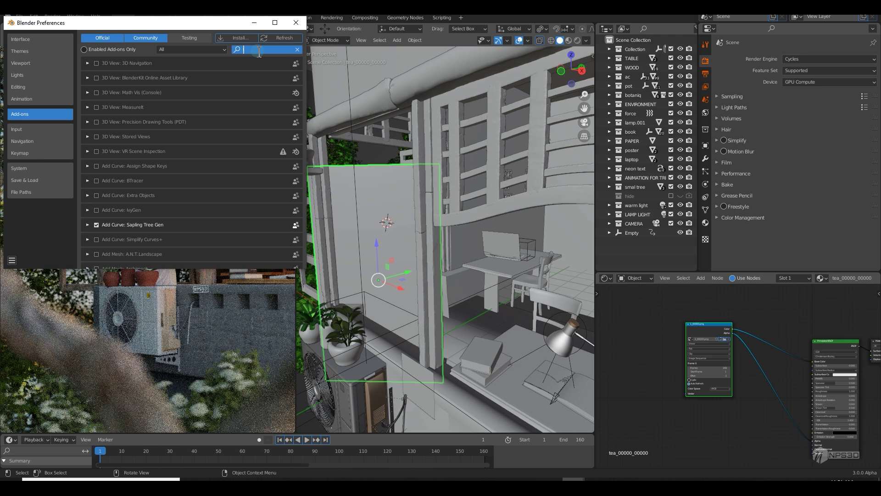
{"action": "type", "text": "IMAGE"}
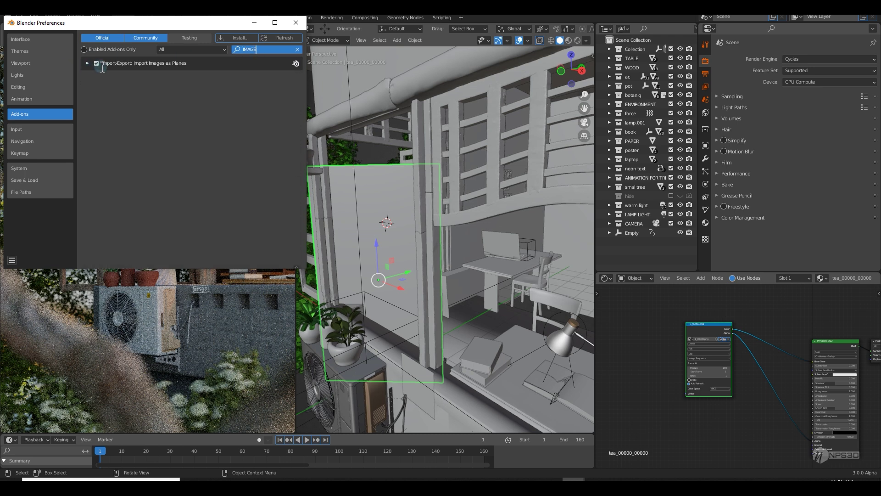
{"action": "left_click", "coordinate": [296, 22]}
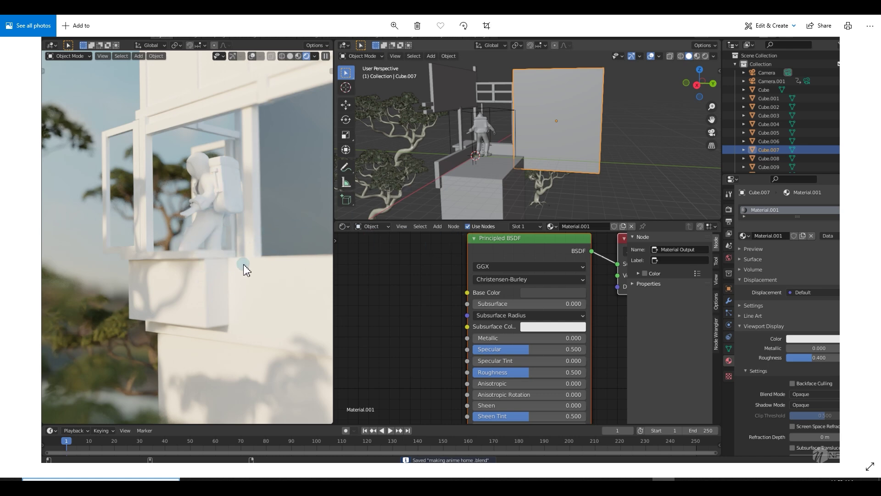
Step forward through two saved Blender balcony screenshots in Windows Photos.
{"action": "left_click", "coordinate": [857, 250]}
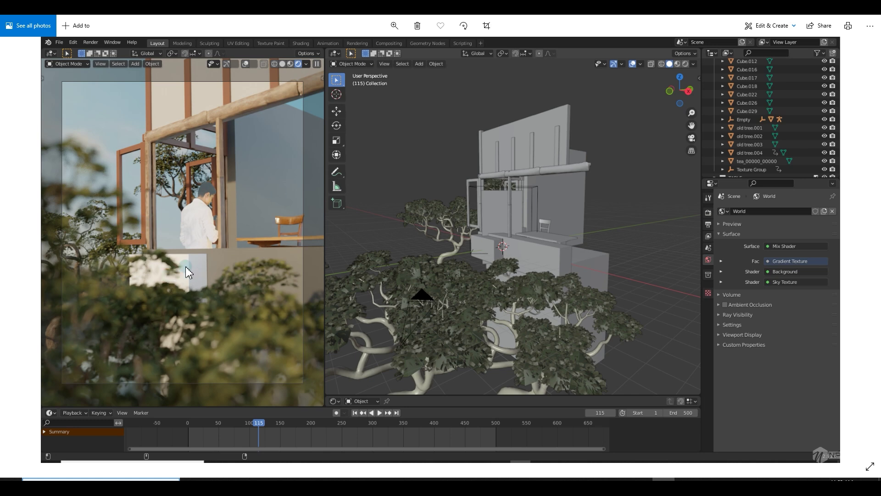
{"action": "left_click", "coordinate": [861, 250]}
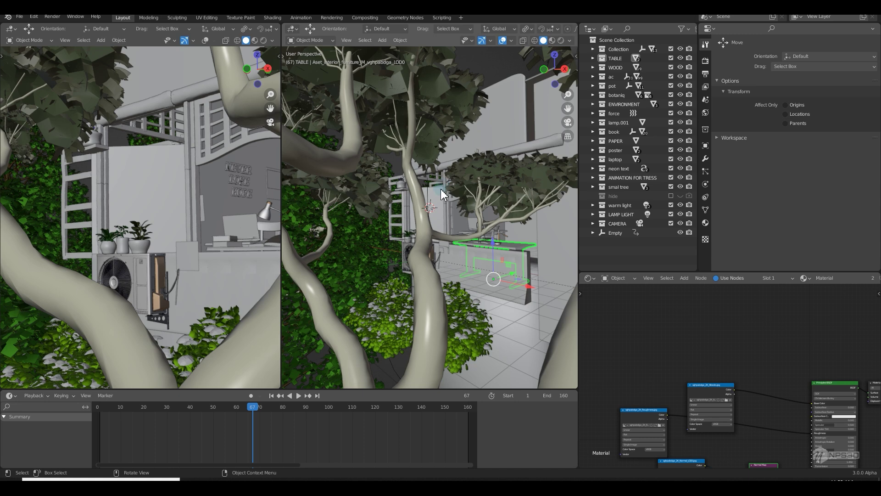
Test excluding and restoring Collection and TABLE, and adjust the left viewport's shading.
{"action": "left_click", "coordinate": [671, 49]}
{"action": "left_click", "coordinate": [671, 58]}
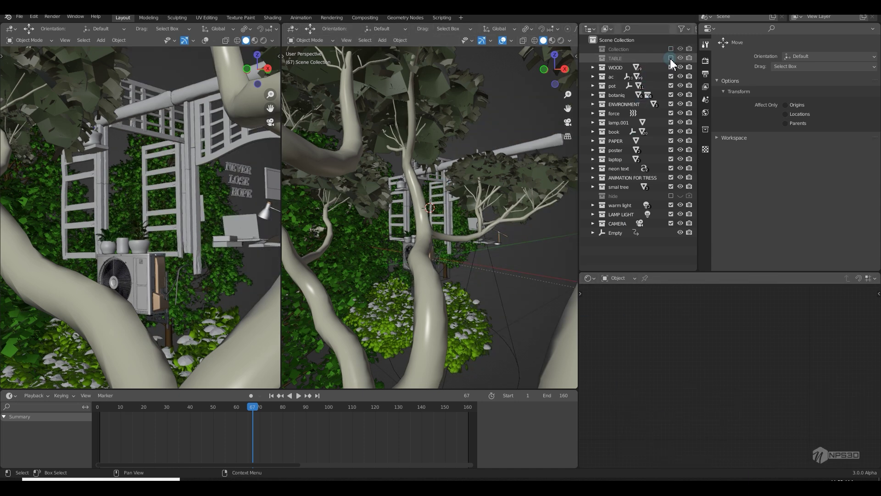
{"action": "left_click", "coordinate": [671, 49]}
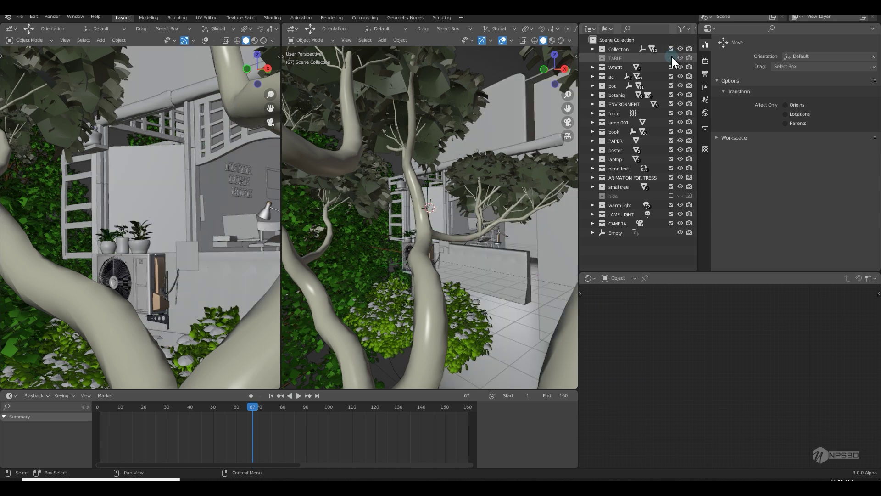
{"action": "left_click", "coordinate": [671, 58]}
{"action": "left_click", "coordinate": [272, 40]}
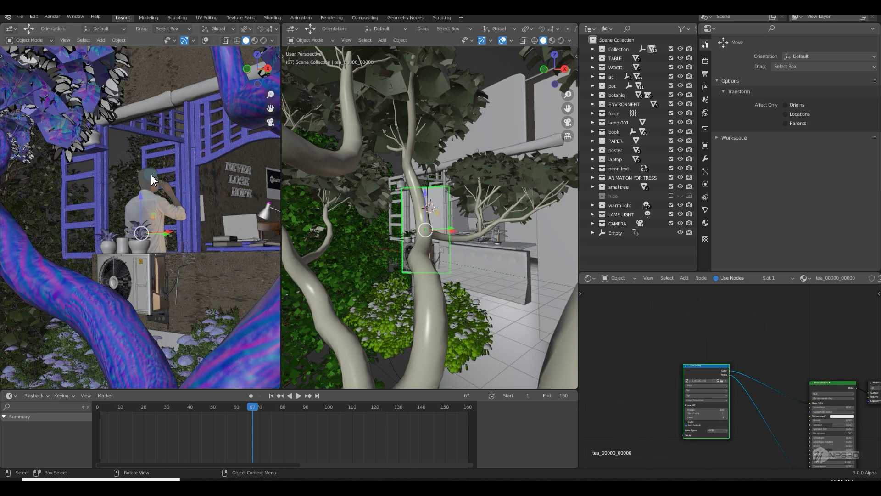
{"action": "left_click", "coordinate": [671, 49]}
{"action": "left_click", "coordinate": [670, 48]}
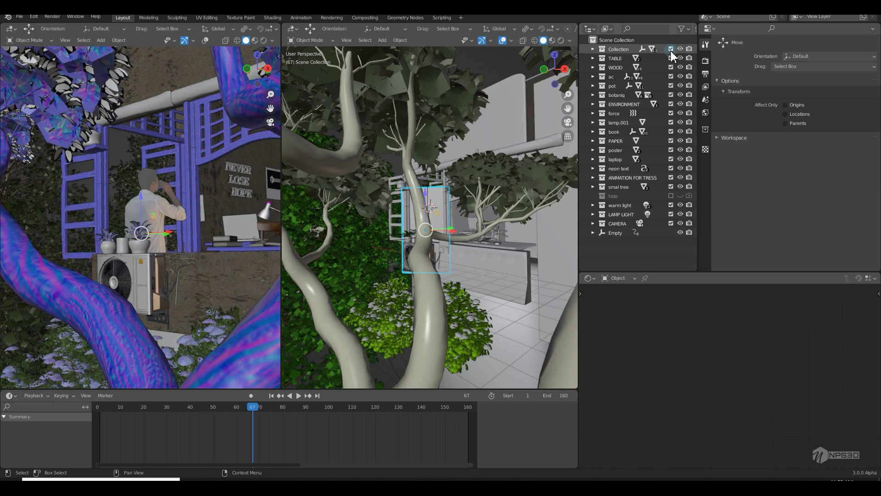
Exclude the TABLE, WOOD, ac and pot collections, removing table, trellis, AC unit and pots.
{"action": "left_click", "coordinate": [671, 58]}
{"action": "left_click", "coordinate": [670, 67]}
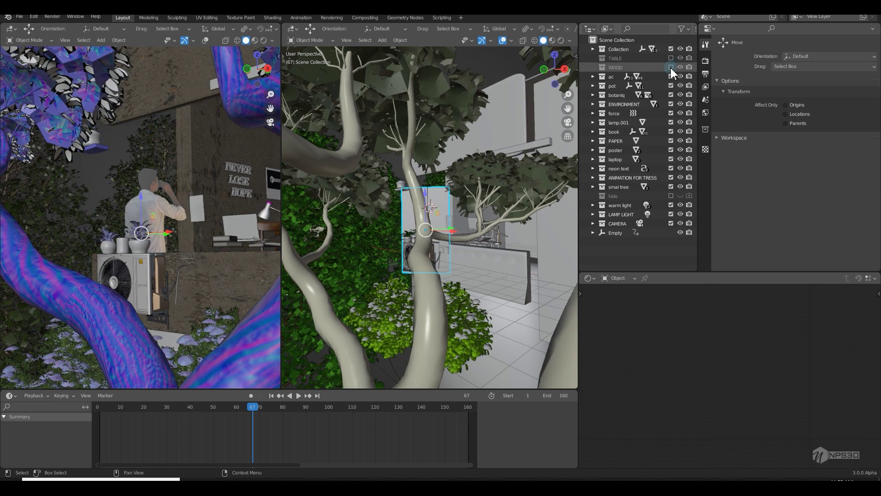
{"action": "left_click", "coordinate": [671, 76]}
{"action": "left_click", "coordinate": [671, 85]}
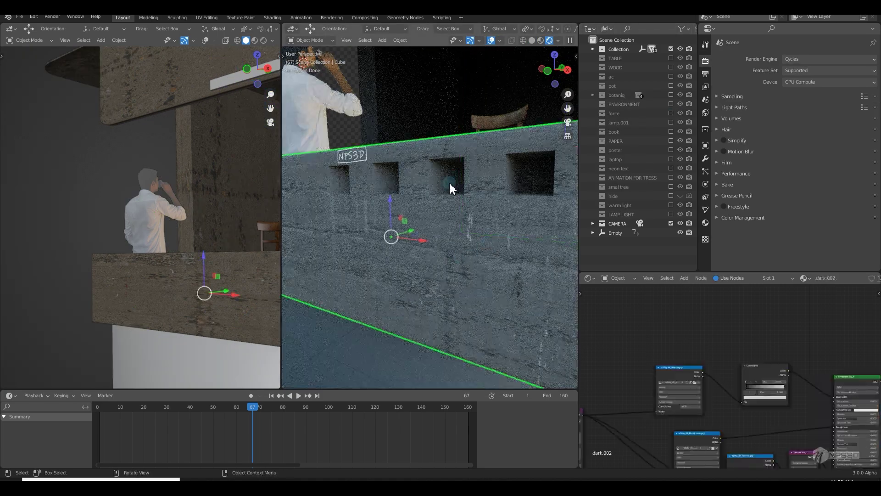
Orbit over the wall toward the chair and select a wall face in Edit Mode.
{"action": "middle_click_drag", "start_coordinate": [451, 188], "coordinate": [452, 273], "text": "shift"}
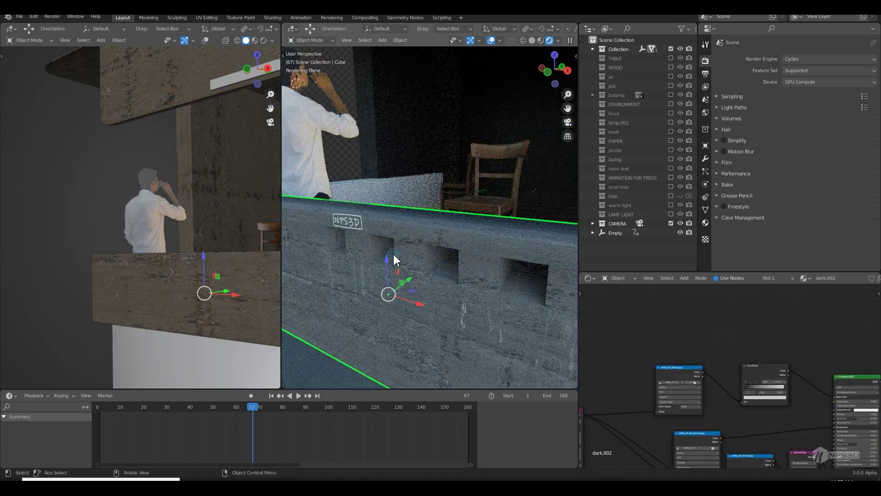
{"action": "key", "text": "Tab"}
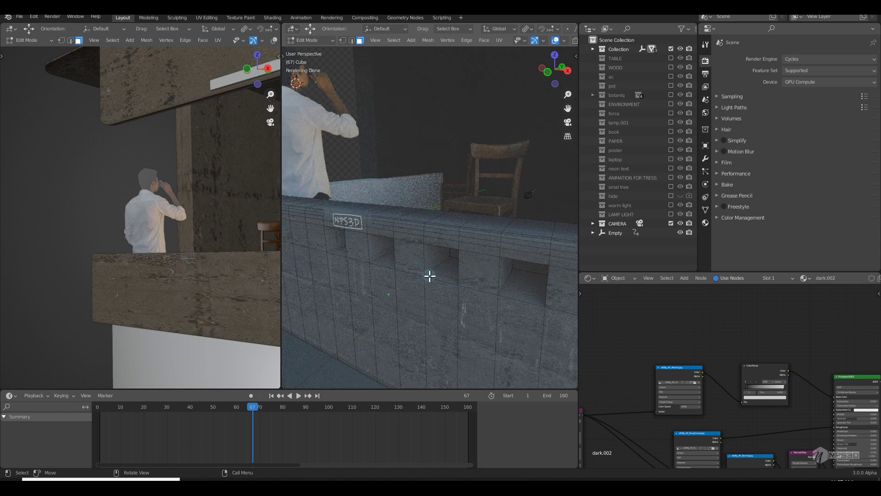
{"action": "left_click", "coordinate": [433, 268]}
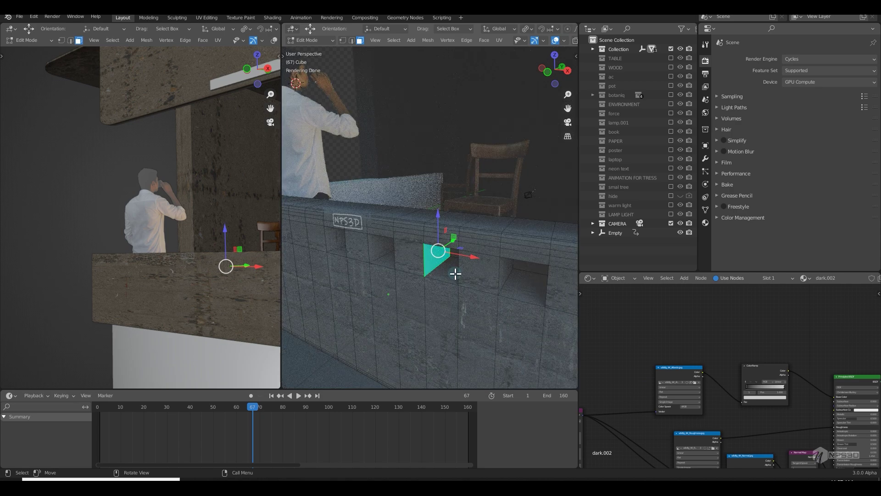
{"action": "key", "text": "Tab"}
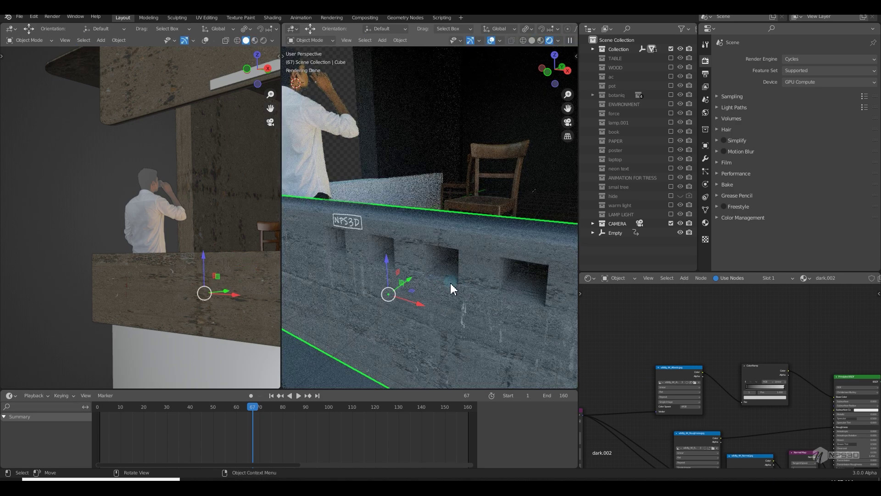
Frame the NPS3D sign wall and pick the merge option from the area border's options.
{"action": "scroll", "coordinate": [380, 229], "scroll_direction": "up", "scroll_amount": 5}
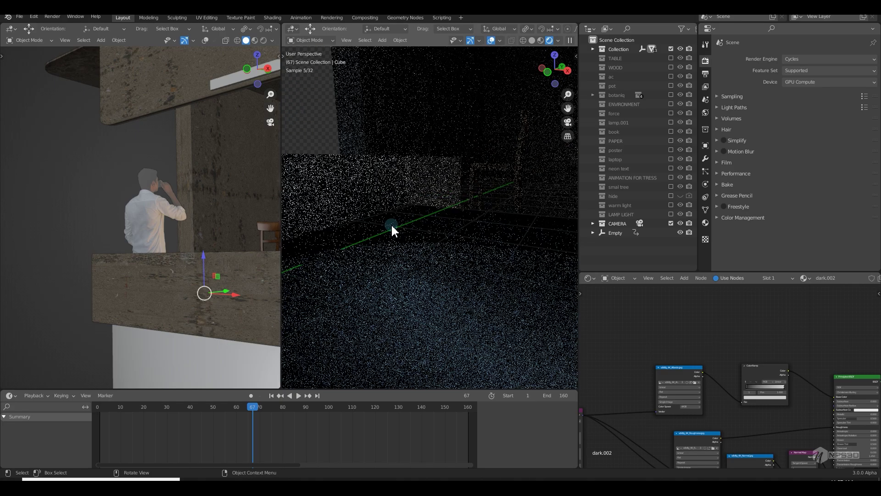
{"action": "mouse_move", "coordinate": [397, 235]}
{"action": "middle_mouse_down", "text": "shift"}
{"action": "mouse_move", "coordinate": [478, 251]}
{"action": "mouse_move", "coordinate": [413, 238]}
{"action": "middle_mouse_up", "text": "shift"}
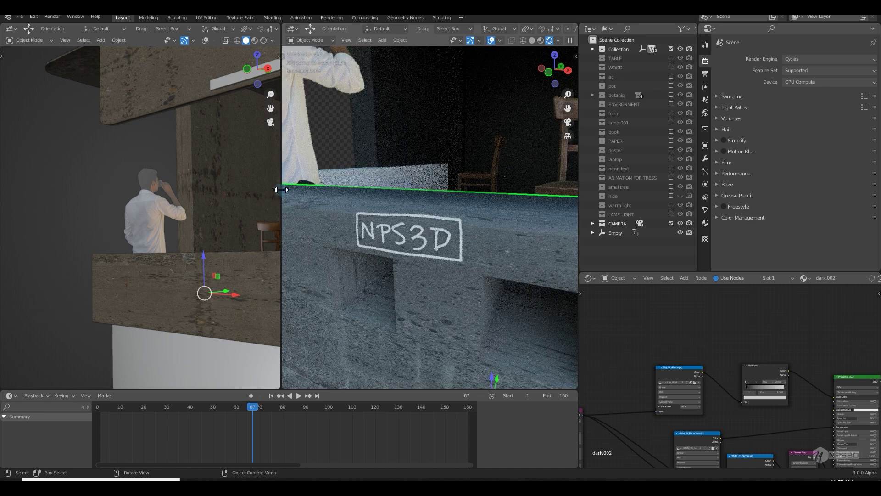
{"action": "right_click", "coordinate": [282, 196]}
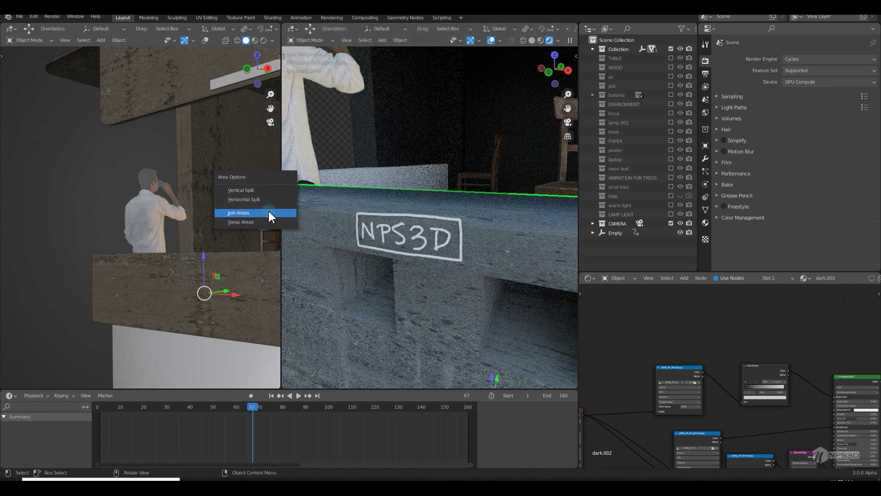
{"action": "left_click", "coordinate": [281, 212]}
Join the two side-by-side viewports into one and zoom in on the balcony.
{"action": "left_click", "coordinate": [450, 226]}
{"action": "middle_click_drag", "start_coordinate": [449, 228], "coordinate": [433, 251]}
{"action": "scroll", "coordinate": [439, 253], "scroll_direction": "up", "scroll_amount": 6}
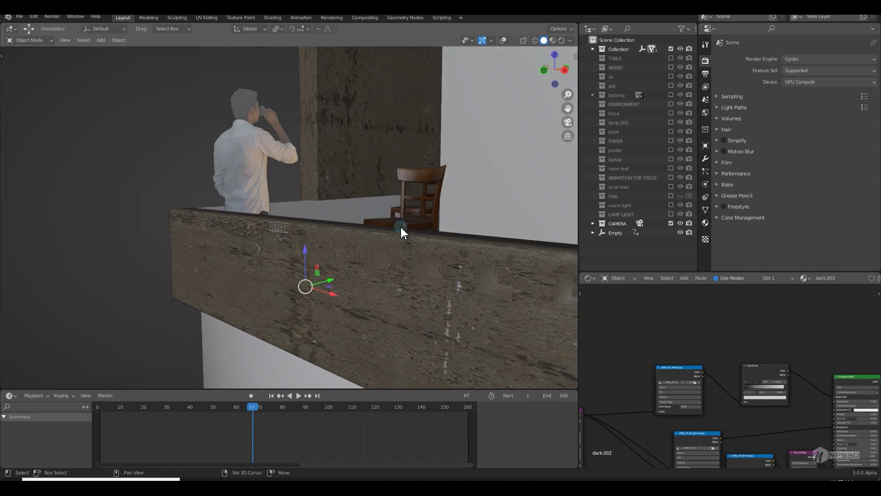
{"action": "scroll", "coordinate": [405, 232], "scroll_direction": "up", "scroll_amount": 4}
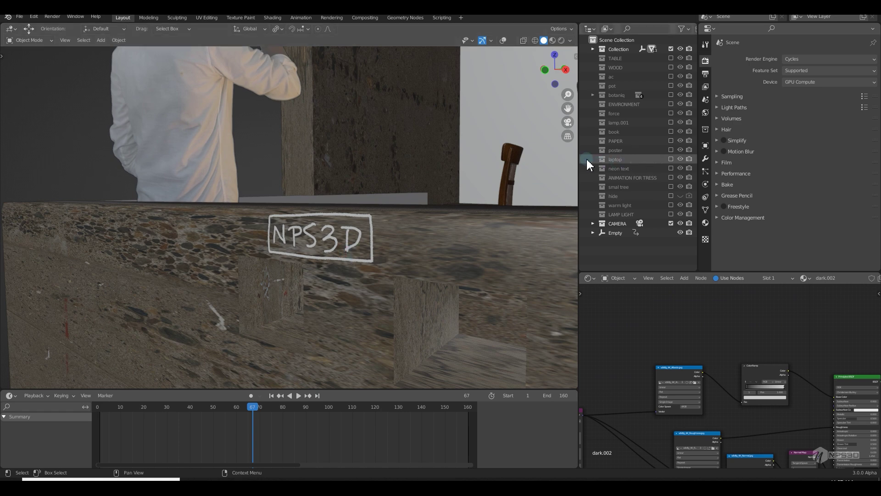
Select the CHAK SE LIKHA HUA NPS3D sign, reveal it in the Outliner, and orbit to the chair.
{"action": "left_click", "coordinate": [370, 250]}
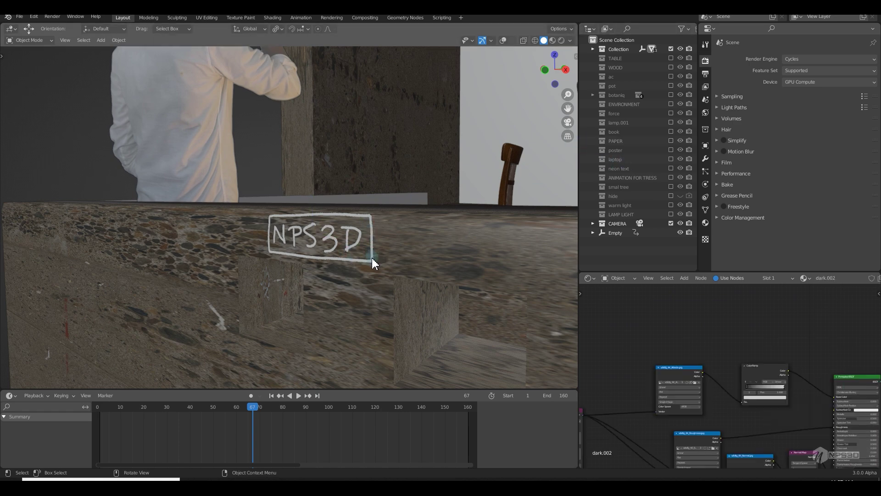
{"action": "key", "text": "KP_Decimal"}
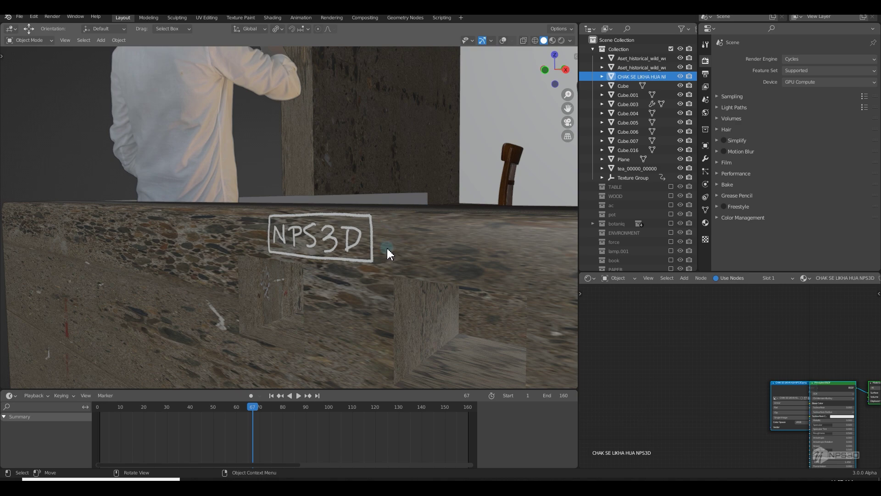
{"action": "scroll", "coordinate": [373, 249], "scroll_direction": "up", "scroll_amount": 3}
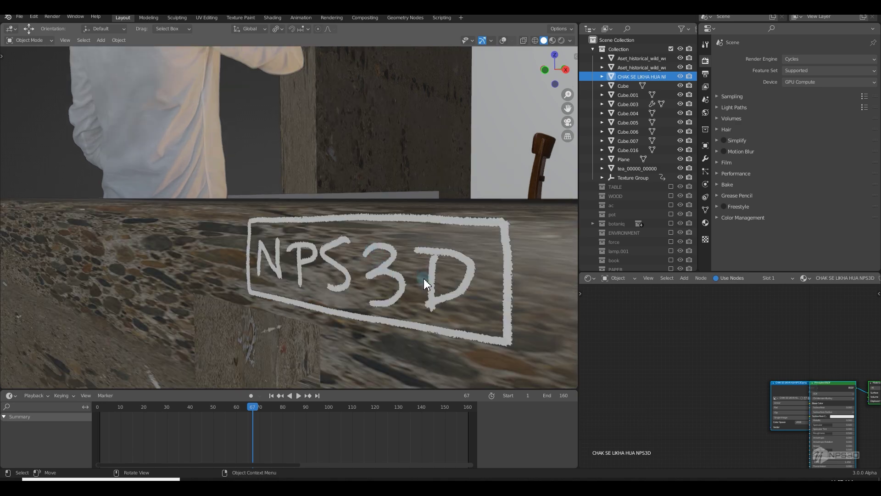
{"action": "scroll", "coordinate": [383, 305], "scroll_direction": "down", "scroll_amount": 3}
{"action": "middle_click_drag", "start_coordinate": [357, 265], "coordinate": [406, 277]}
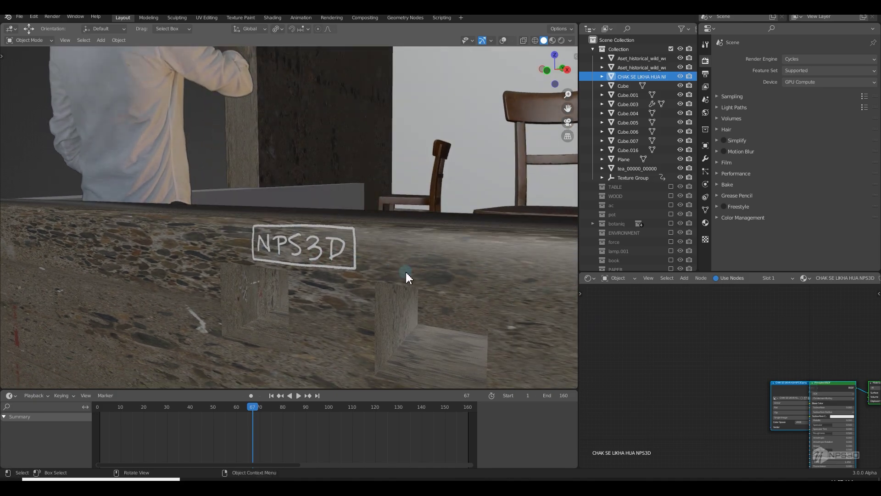
Switch to Rendered shading and inspect the sign, figure and chair from above and front.
{"action": "left_click", "coordinate": [562, 41]}
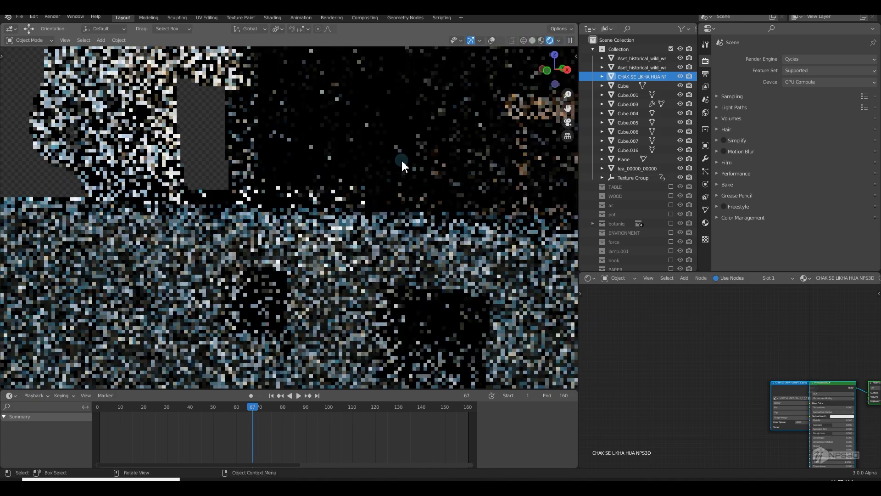
{"action": "mouse_move", "coordinate": [385, 229]}
{"action": "middle_mouse_down", "text": "shift"}
{"action": "mouse_move", "coordinate": [374, 235]}
{"action": "mouse_move", "coordinate": [381, 237]}
{"action": "middle_mouse_up", "text": "shift"}
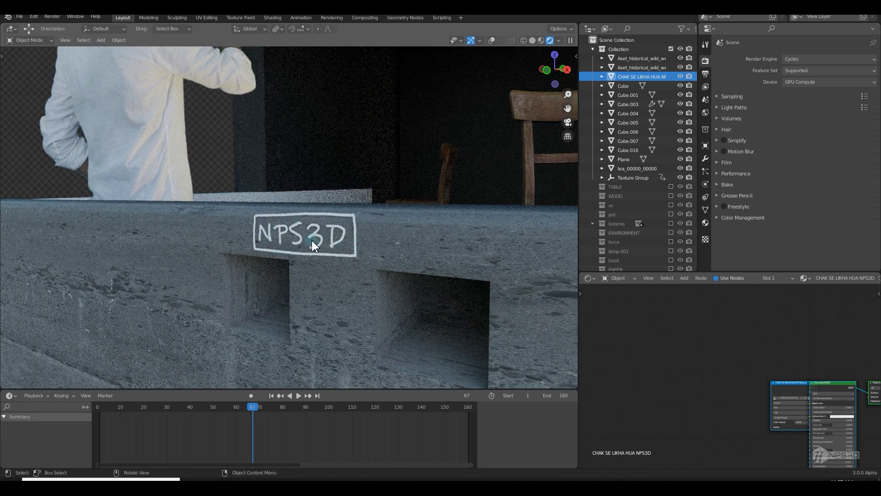
{"action": "scroll", "coordinate": [312, 246], "scroll_direction": "down", "scroll_amount": 5}
{"action": "middle_click_drag", "start_coordinate": [346, 236], "coordinate": [339, 257]}
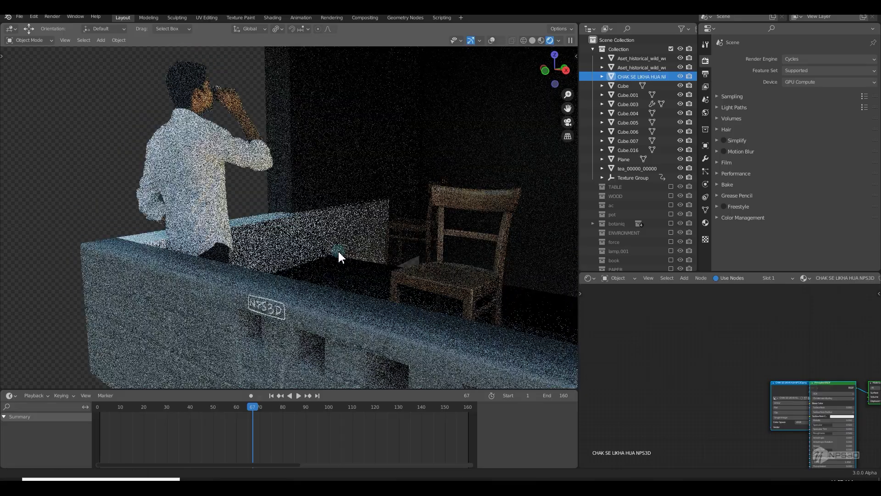
{"action": "scroll", "coordinate": [363, 250], "scroll_direction": "down", "scroll_amount": 4}
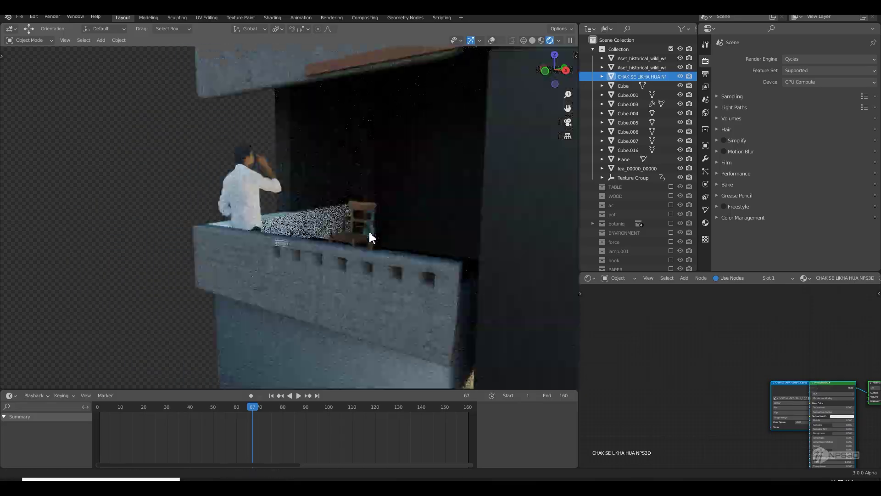
{"action": "scroll", "coordinate": [367, 249], "scroll_direction": "up", "scroll_amount": 4}
{"action": "middle_click_drag", "start_coordinate": [365, 248], "coordinate": [401, 256]}
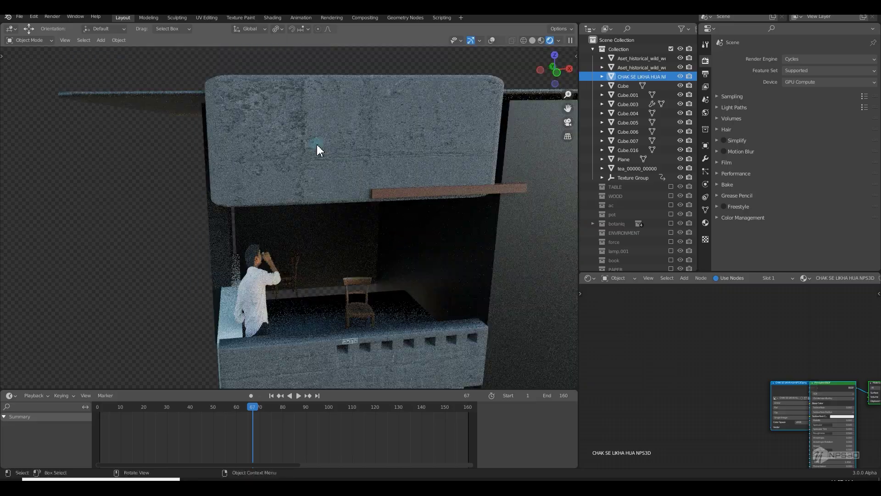
Orbit up over the roof slab, then down to eye level around the booth.
{"action": "middle_click_drag", "start_coordinate": [358, 197], "coordinate": [482, 192]}
{"action": "scroll", "coordinate": [388, 241], "scroll_direction": "up", "scroll_amount": 5}
{"action": "middle_click_drag", "start_coordinate": [377, 204], "coordinate": [391, 199]}
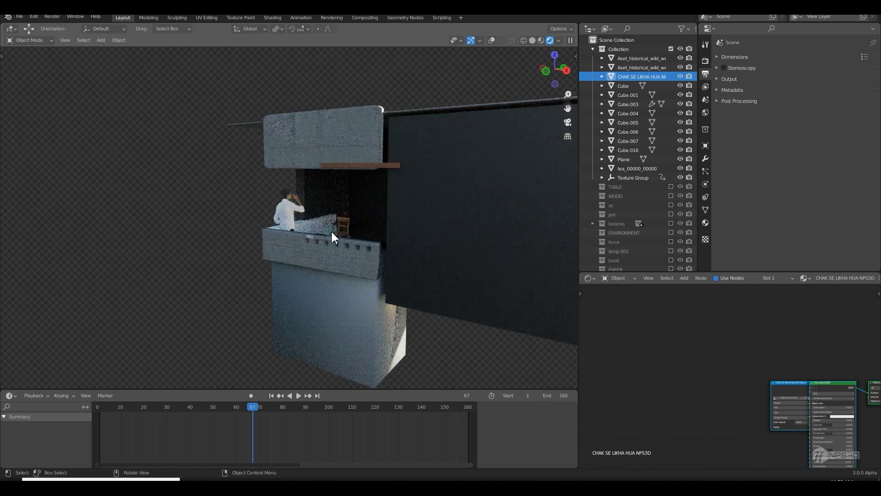
{"action": "scroll", "coordinate": [367, 216], "scroll_direction": "up", "scroll_amount": 3}
{"action": "mouse_move", "coordinate": [350, 226]}
{"action": "middle_mouse_down"}
{"action": "mouse_move", "coordinate": [352, 214]}
{"action": "mouse_move", "coordinate": [372, 216]}
{"action": "mouse_move", "coordinate": [330, 222]}
{"action": "mouse_move", "coordinate": [369, 235]}
{"action": "mouse_move", "coordinate": [344, 230]}
{"action": "middle_mouse_up"}
{"action": "scroll", "coordinate": [331, 222], "scroll_direction": "up", "scroll_amount": 3}
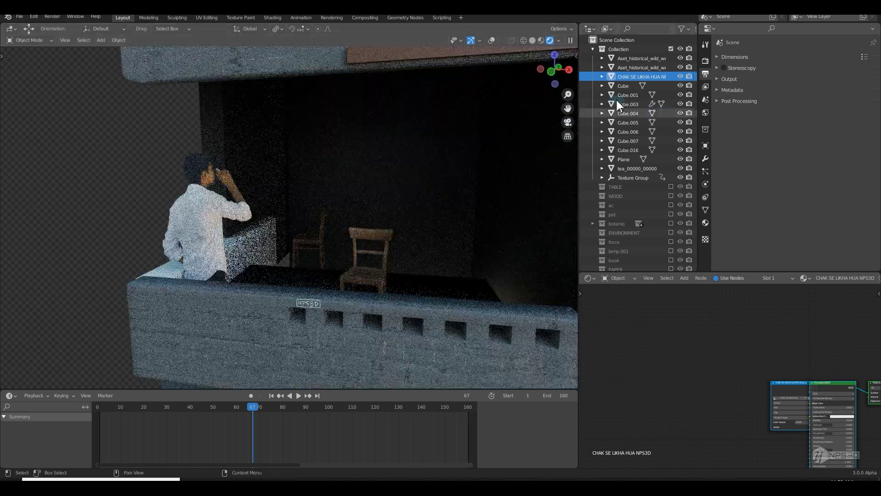
Include the TABLE and WOOD collections, then select a wooden shutter to inspect it.
{"action": "left_click", "coordinate": [593, 49]}
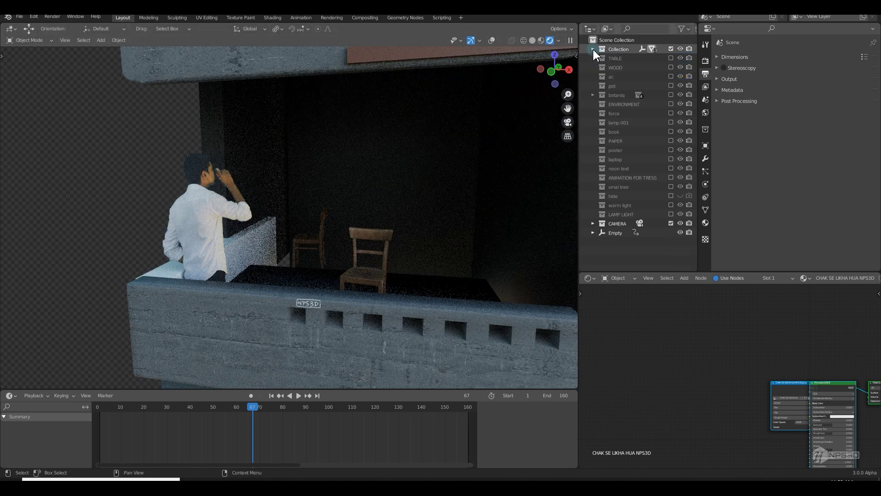
{"action": "left_click", "coordinate": [615, 59]}
{"action": "left_click", "coordinate": [671, 58]}
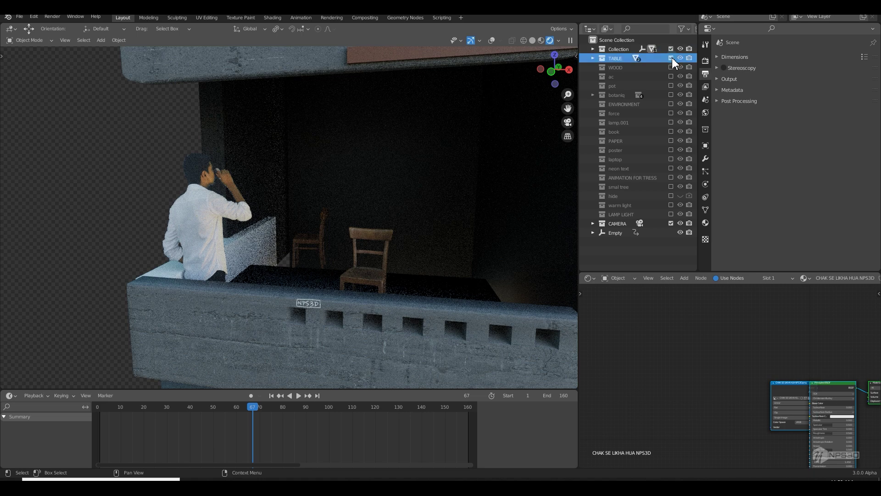
{"action": "left_click", "coordinate": [671, 67]}
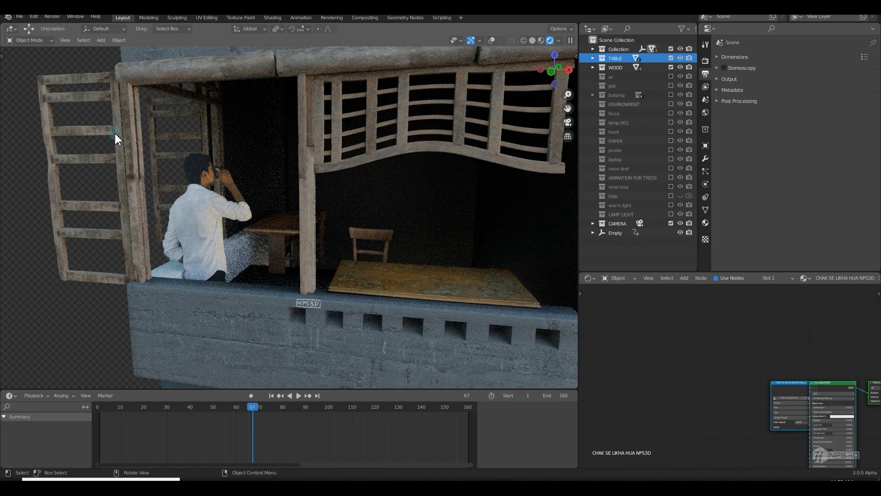
{"action": "middle_click_drag", "start_coordinate": [128, 106], "coordinate": [349, 162]}
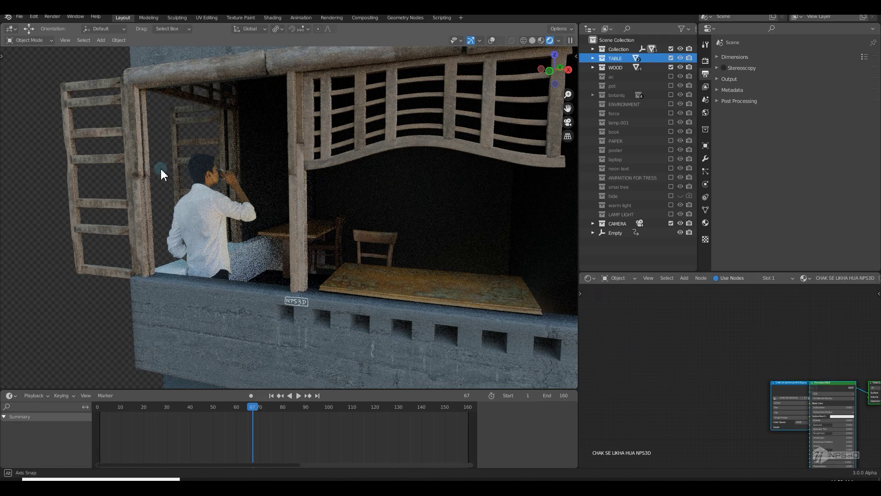
{"action": "middle_click_drag", "start_coordinate": [161, 174], "coordinate": [401, 137]}
{"action": "left_click", "coordinate": [178, 178]}
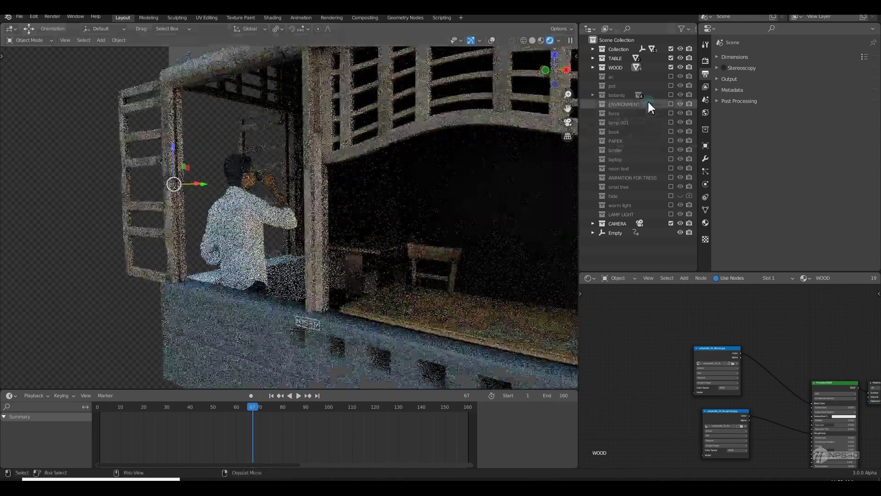
Include the ac collection and briefly enter and exit Edit Mode on the AC wire curve.
{"action": "left_click", "coordinate": [642, 77]}
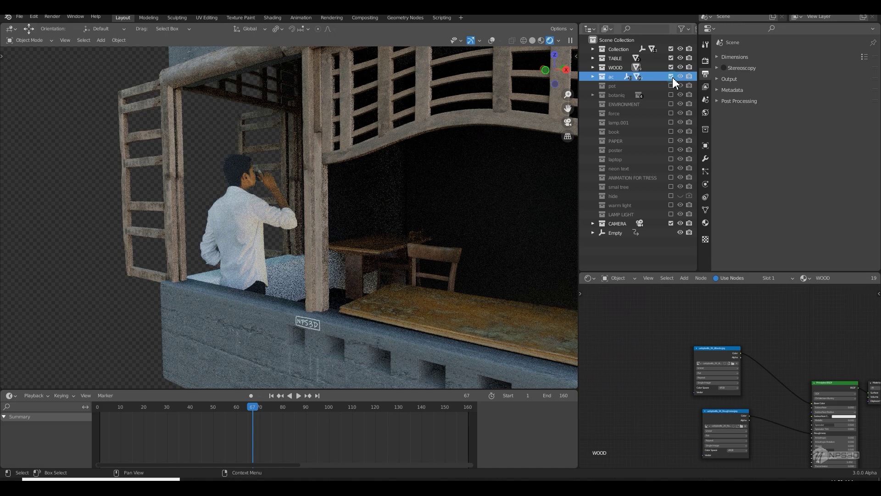
{"action": "middle_click_drag", "start_coordinate": [368, 297], "coordinate": [364, 243]}
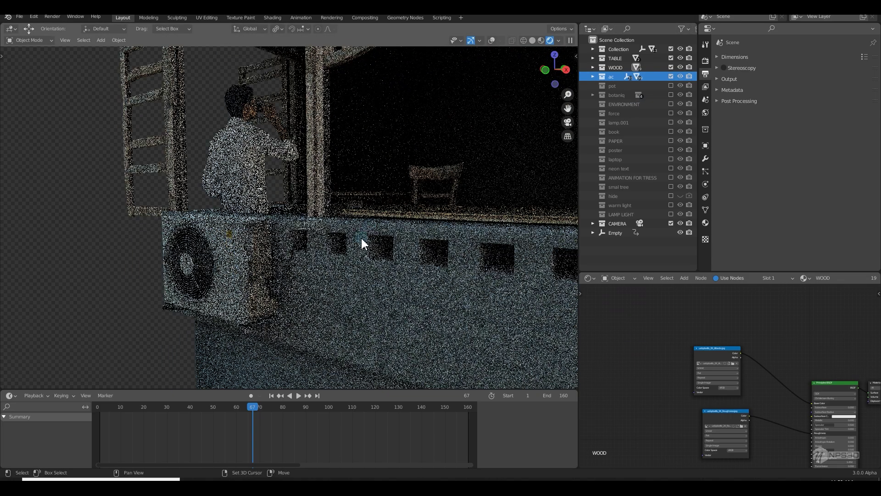
{"action": "left_click", "coordinate": [302, 283]}
{"action": "middle_click_drag", "start_coordinate": [324, 267], "coordinate": [325, 271]}
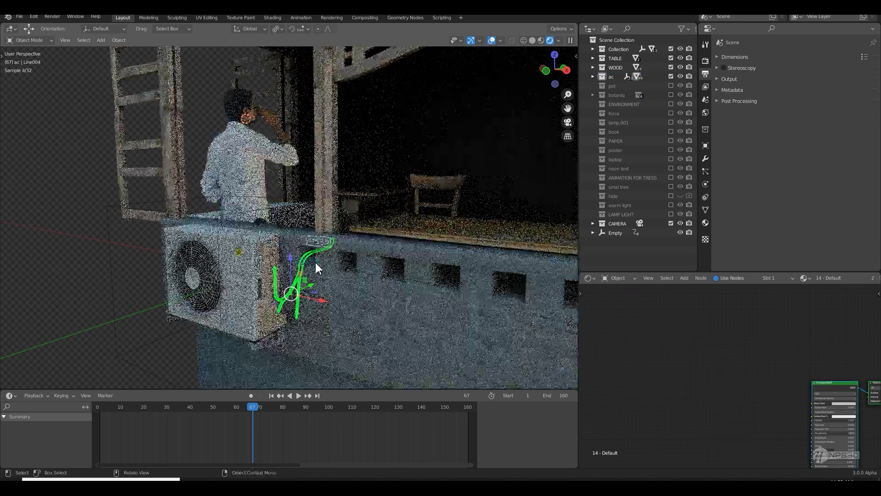
{"action": "key", "text": "Tab"}
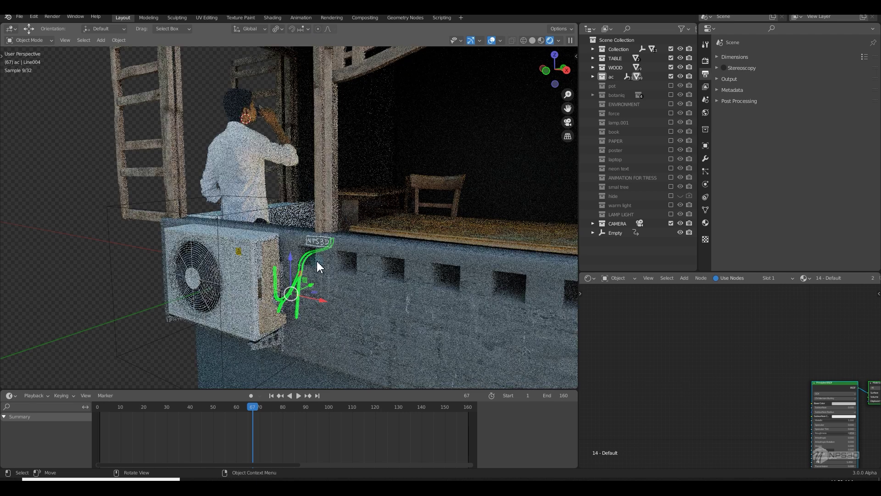
{"action": "key", "text": "Tab"}
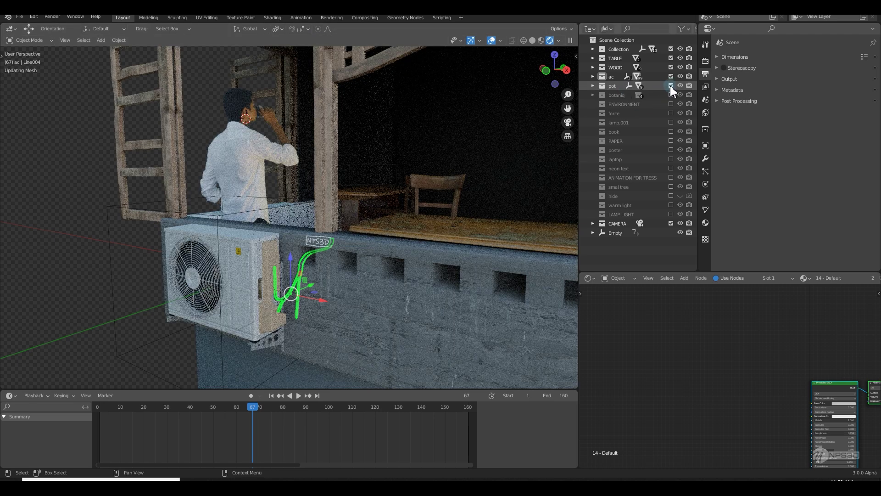
Include the pot collection and select the right-hand flower pot.
{"action": "left_click", "coordinate": [670, 86]}
{"action": "middle_click_drag", "start_coordinate": [301, 225], "coordinate": [322, 226]}
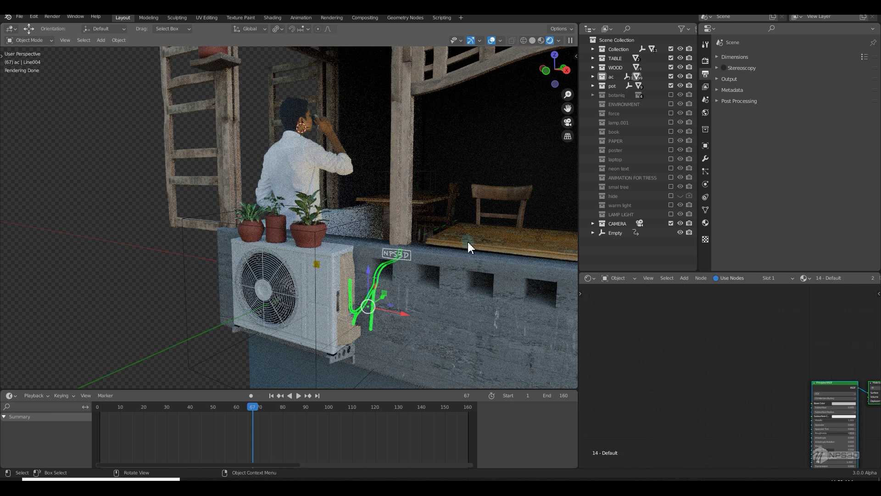
{"action": "left_click", "coordinate": [306, 235]}
Isolate the flower pot in local view and enter Edit Mode on its mesh.
{"action": "left_click", "coordinate": [593, 85]}
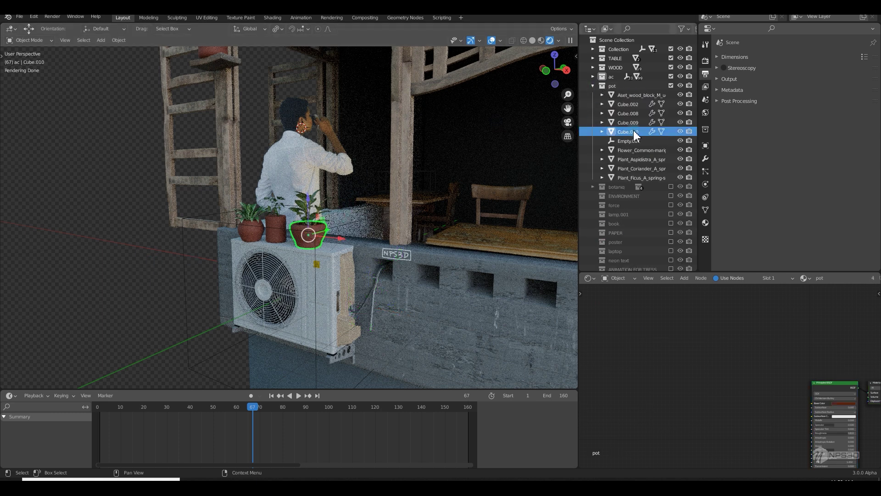
{"action": "left_click", "coordinate": [706, 158]}
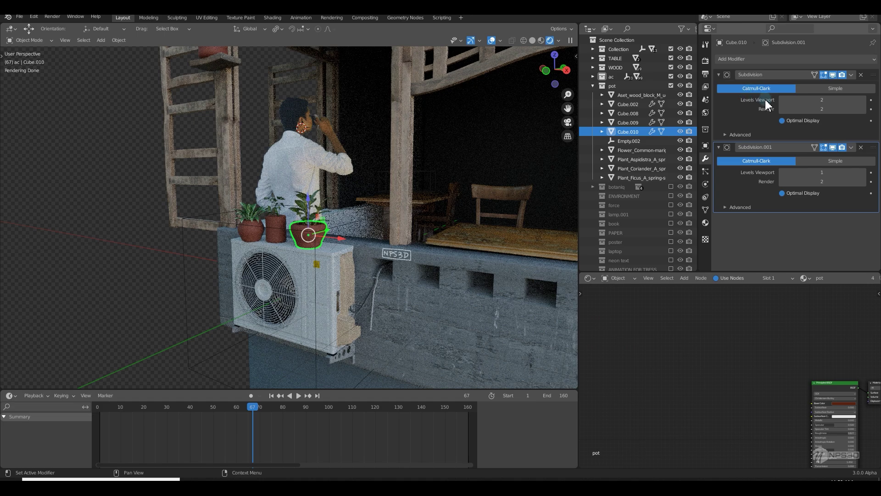
{"action": "scroll", "coordinate": [368, 224], "scroll_direction": "up", "scroll_amount": 5}
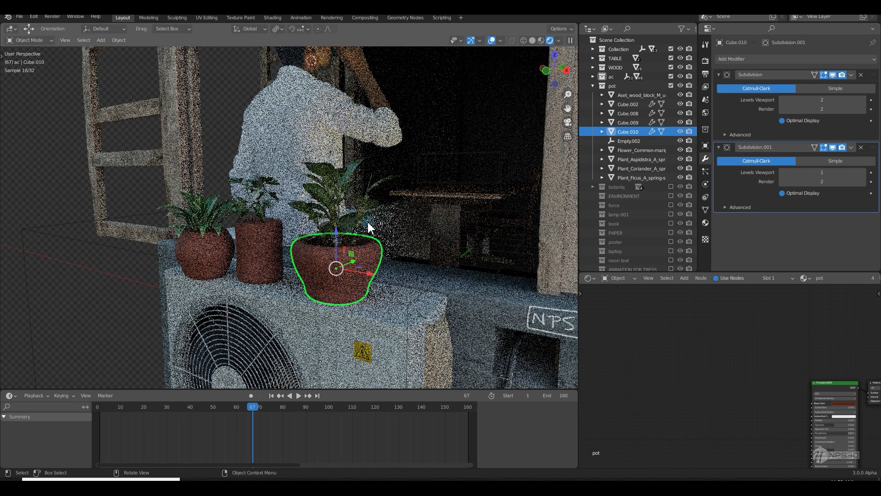
{"action": "key", "text": "KP_Divide"}
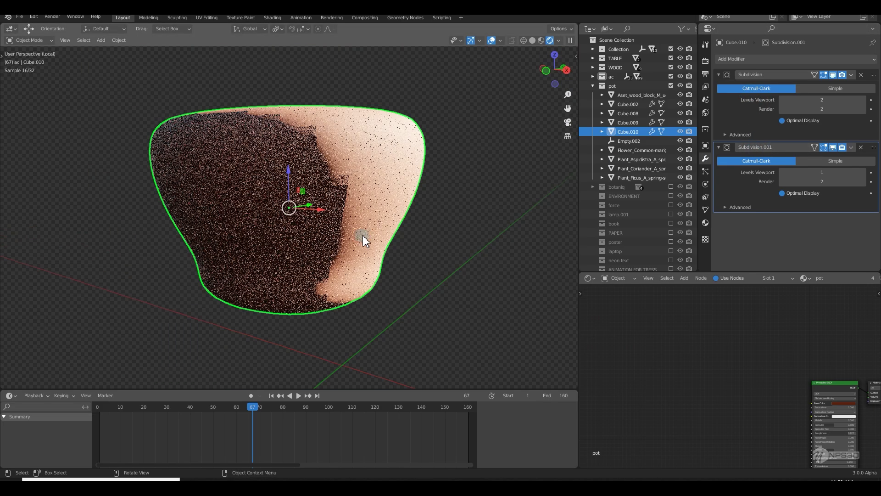
{"action": "middle_click_drag", "start_coordinate": [364, 240], "coordinate": [371, 201]}
{"action": "key", "text": "Tab"}
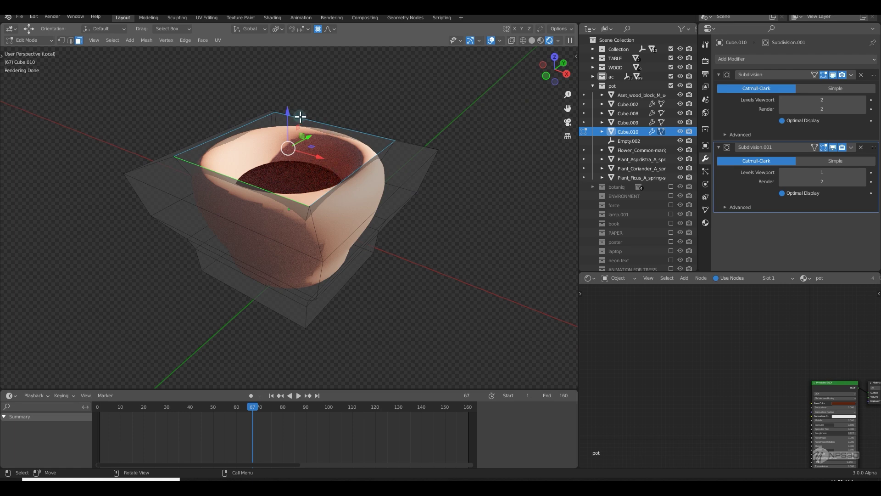
{"action": "middle_click_drag", "start_coordinate": [300, 117], "coordinate": [291, 112]}
Raise the pot's top face along Z and scale its middle loop narrower.
{"action": "key", "text": "g"}
{"action": "key", "text": "z"}
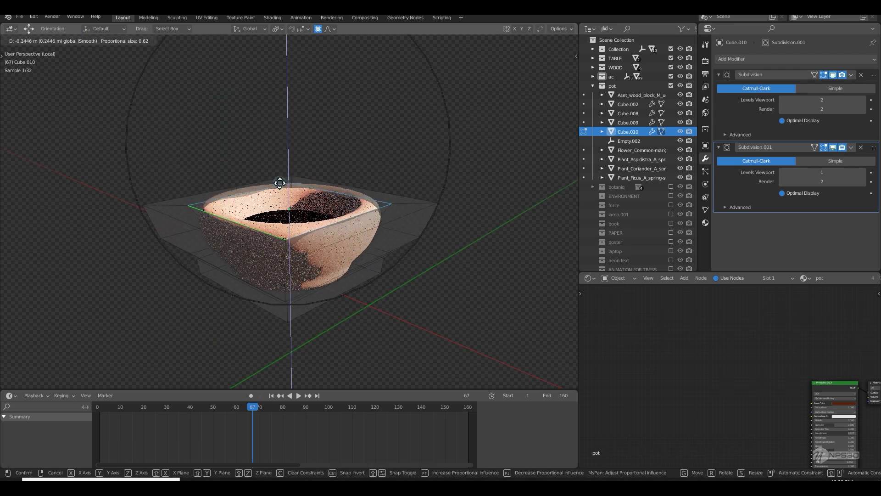
{"action": "left_click", "coordinate": [293, 108]}
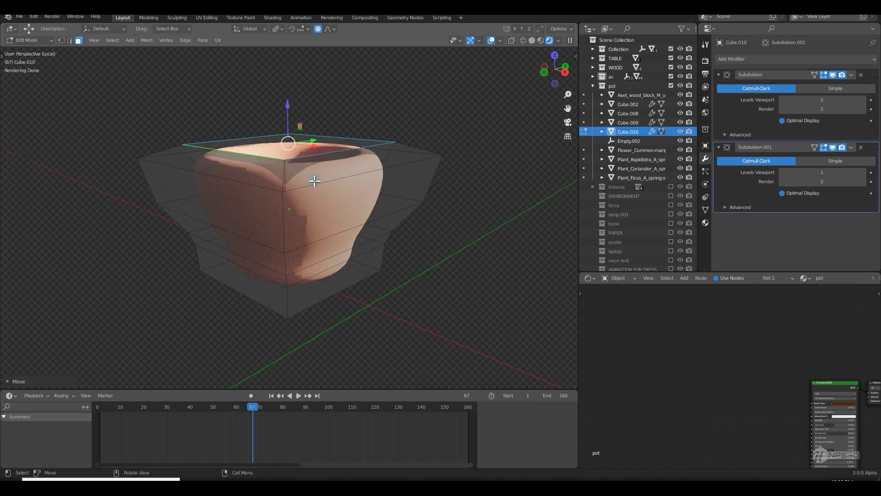
{"action": "left_click", "coordinate": [468, 201]}
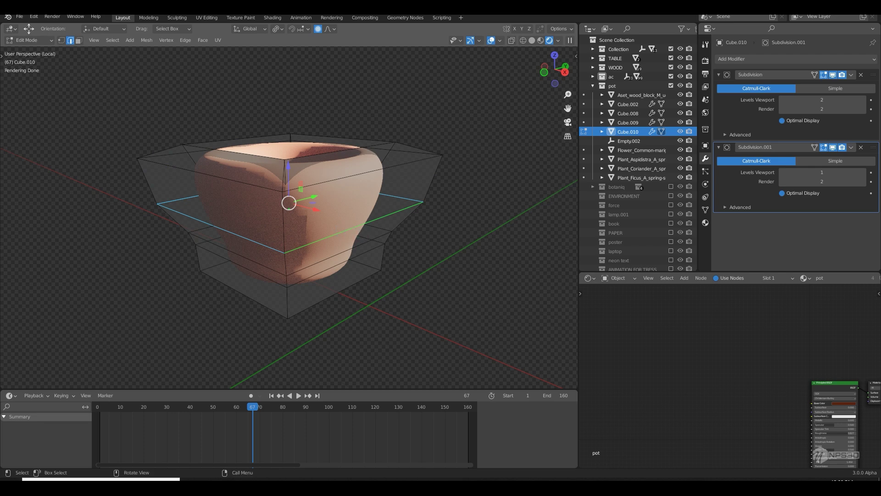
{"action": "key", "text": "s"}
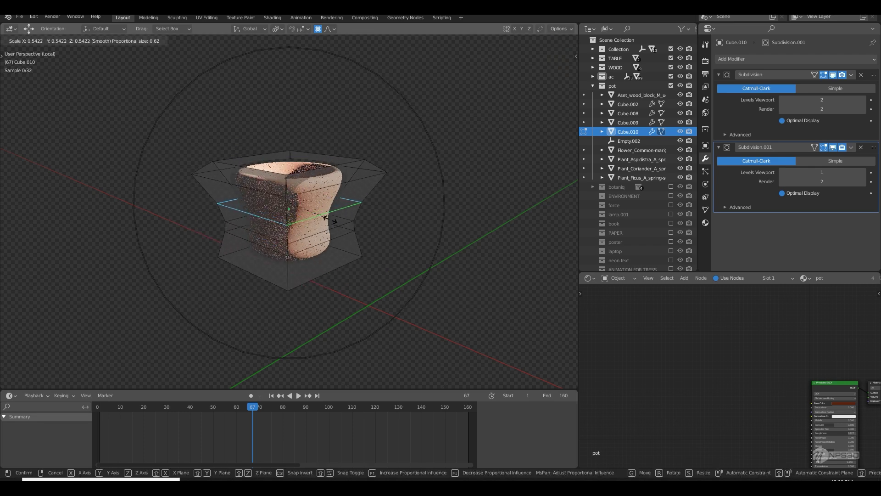
{"action": "right_click", "coordinate": [326, 219]}
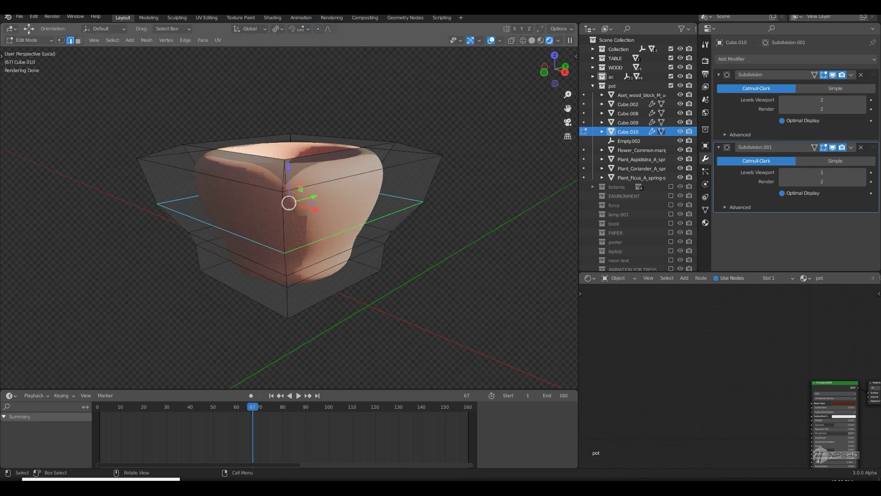
{"action": "key", "text": "s"}
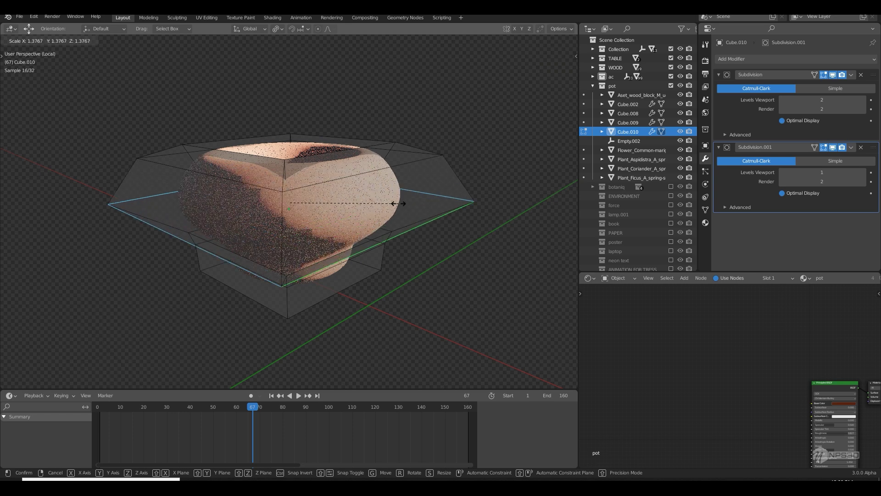
{"action": "left_click", "coordinate": [360, 246]}
Hide both subdivision modifiers in the viewport, then leave Edit Mode and local view.
{"action": "middle_click_drag", "start_coordinate": [440, 223], "coordinate": [458, 165]}
{"action": "left_click", "coordinate": [833, 75]}
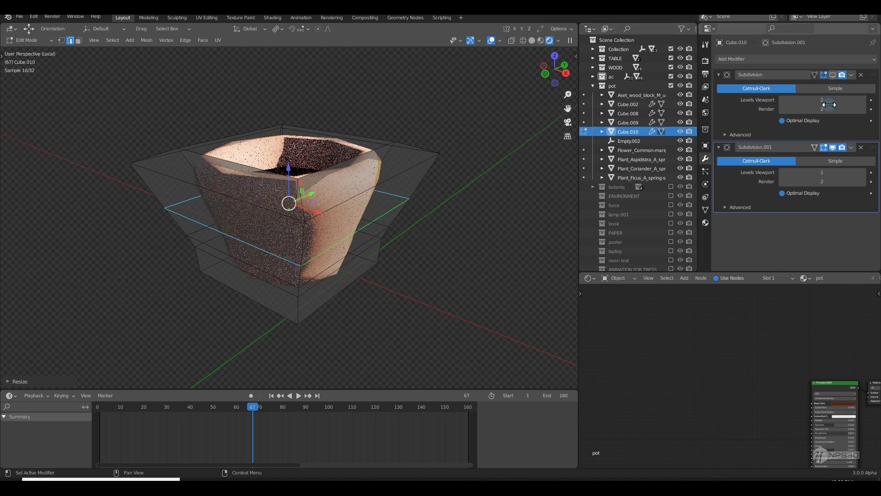
{"action": "left_click", "coordinate": [833, 147]}
{"action": "middle_click_drag", "start_coordinate": [429, 216], "coordinate": [402, 196]}
{"action": "key", "text": "Tab"}
{"action": "key", "text": "KP_Divide"}
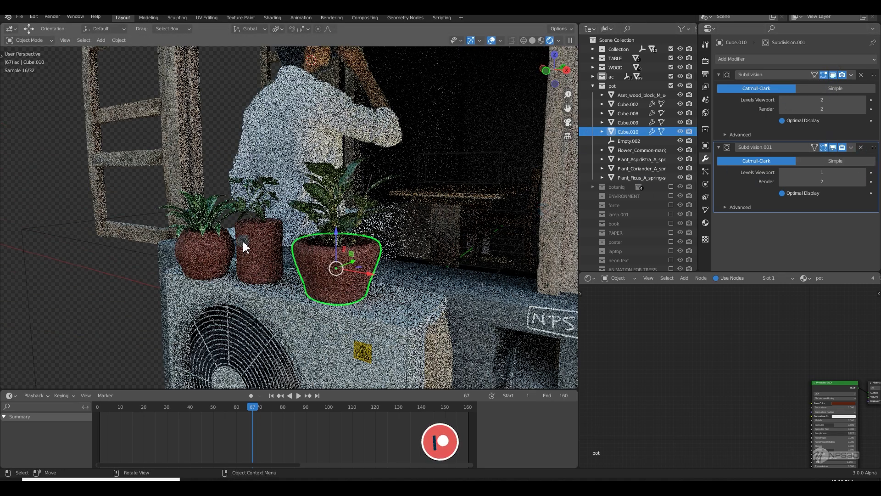
Select the Ficus and check its leaf vertex group by selecting it in Edit Mode.
{"action": "left_click", "coordinate": [343, 192]}
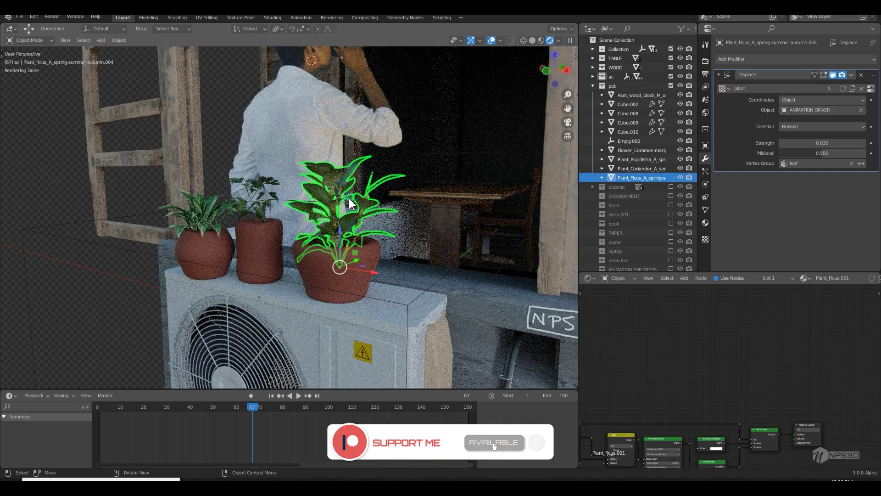
{"action": "scroll", "coordinate": [402, 284], "scroll_direction": "down", "scroll_amount": 3}
{"action": "scroll", "coordinate": [402, 284], "scroll_direction": "up", "scroll_amount": 3}
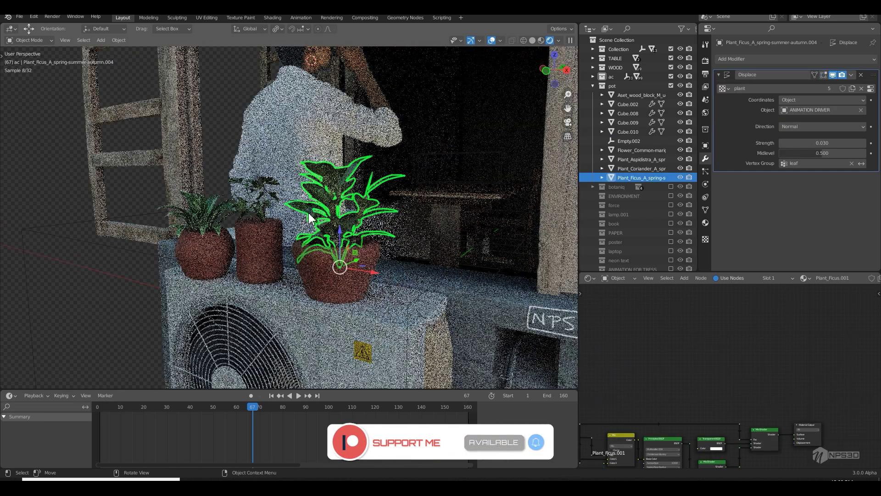
{"action": "scroll", "coordinate": [694, 324], "scroll_direction": "up", "scroll_amount": 3}
{"action": "scroll", "coordinate": [709, 295], "scroll_direction": "down", "scroll_amount": 3}
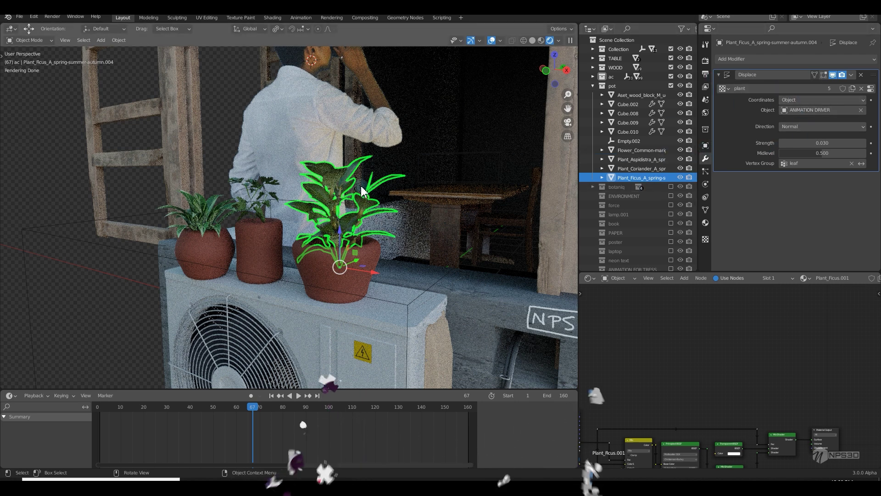
{"action": "left_click", "coordinate": [705, 210]}
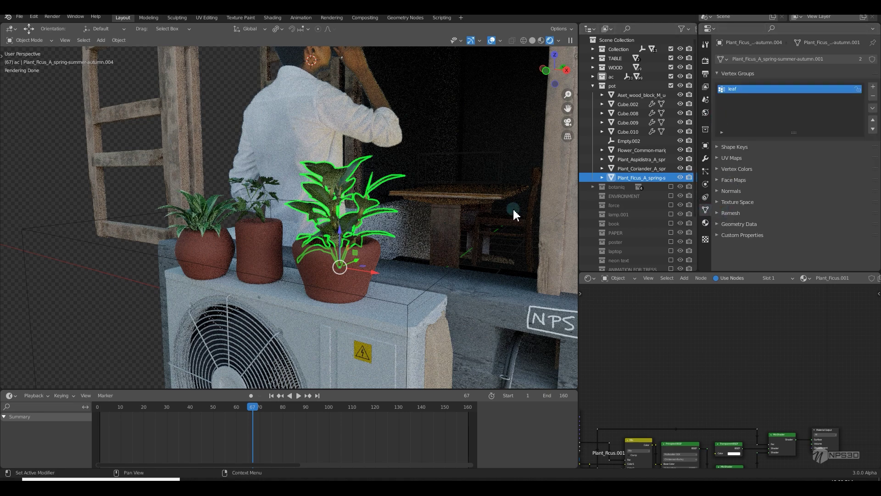
{"action": "key", "text": "Tab"}
{"action": "left_click", "coordinate": [81, 307]}
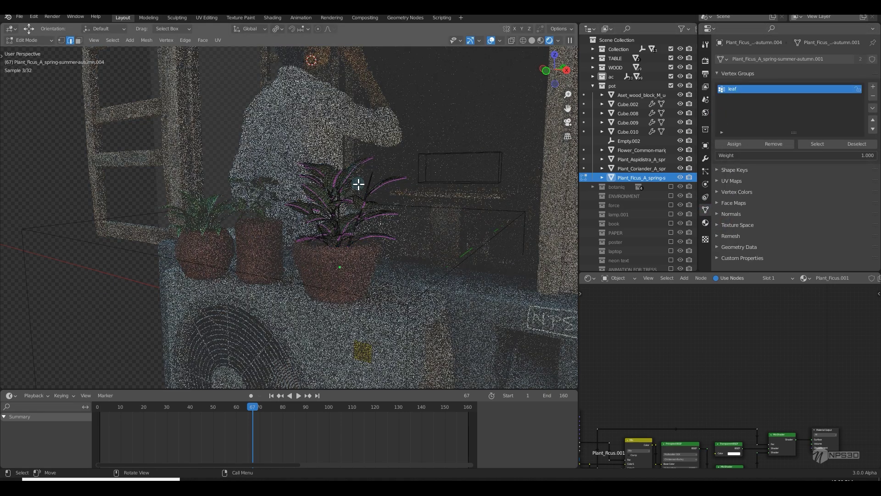
{"action": "left_click", "coordinate": [775, 107]}
{"action": "left_click", "coordinate": [817, 144]}
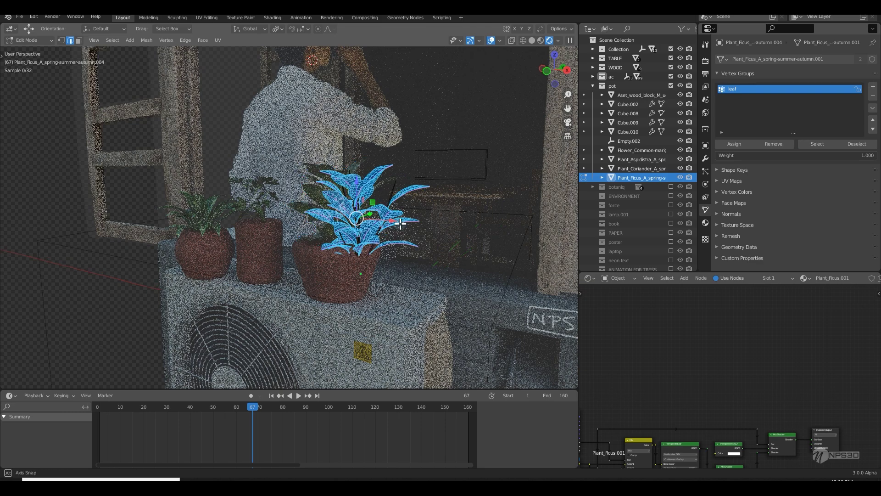
{"action": "middle_click_drag", "start_coordinate": [413, 230], "coordinate": [327, 209]}
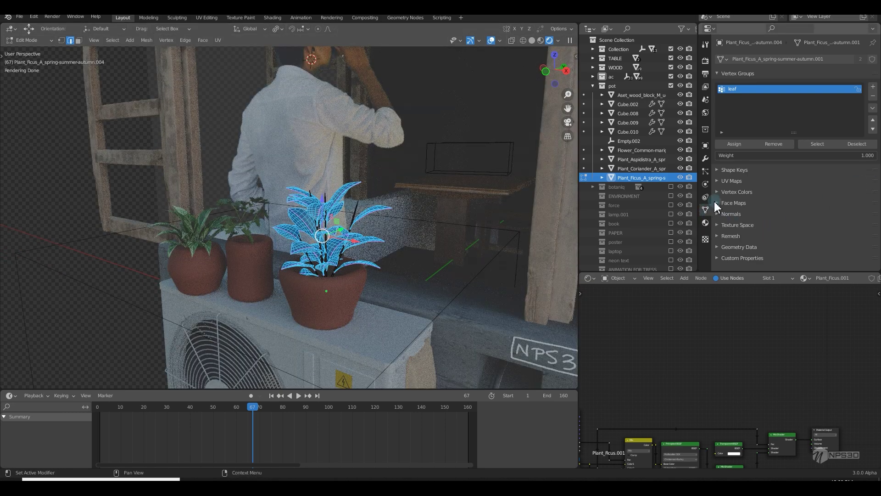
{"action": "key", "text": "Tab"}
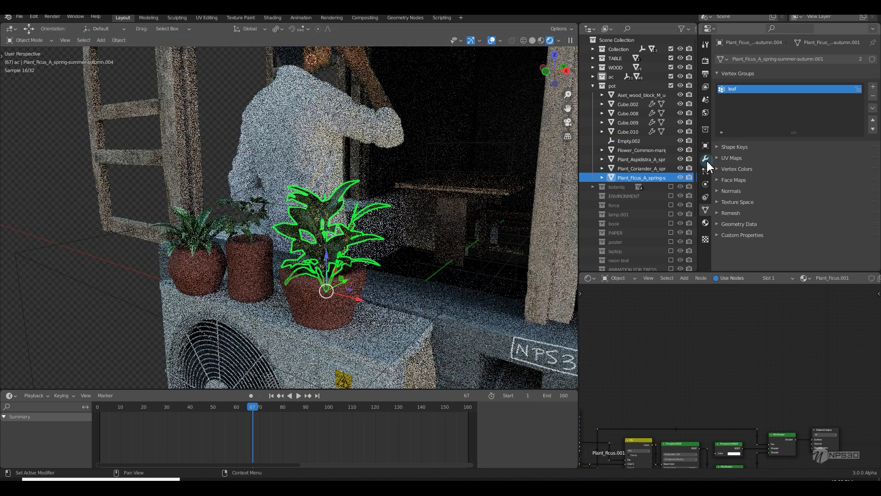
Review the Displace modifier with Object coordinates and start animation playback.
{"action": "left_click", "coordinate": [706, 160]}
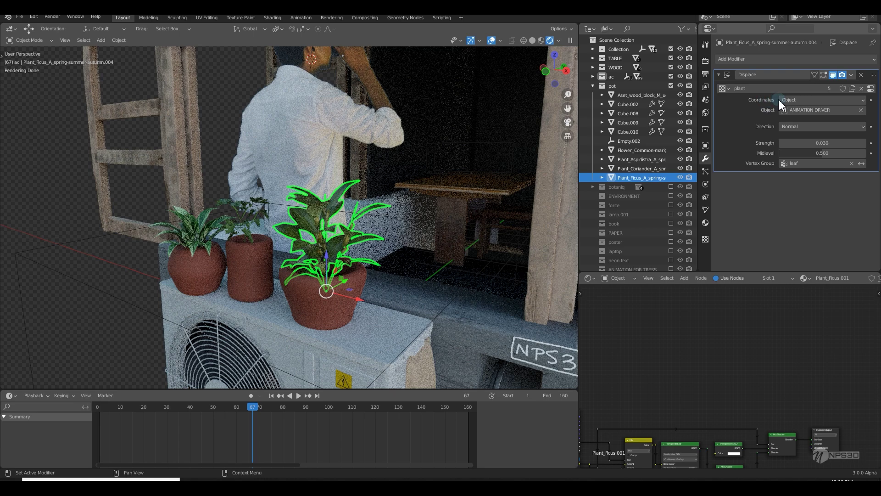
{"action": "left_click", "coordinate": [799, 100]}
{"action": "left_click", "coordinate": [800, 99]}
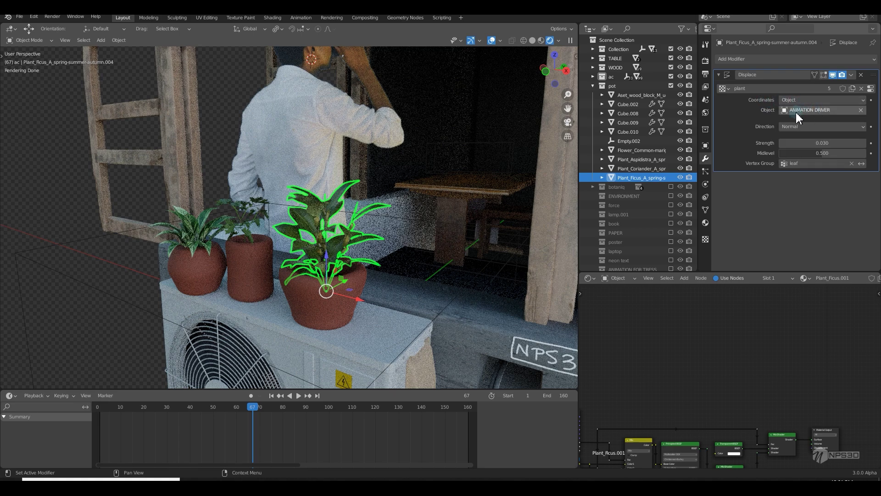
{"action": "scroll", "coordinate": [286, 241], "scroll_direction": "down", "scroll_amount": 4}
{"action": "scroll", "coordinate": [286, 241], "scroll_direction": "up", "scroll_amount": 3}
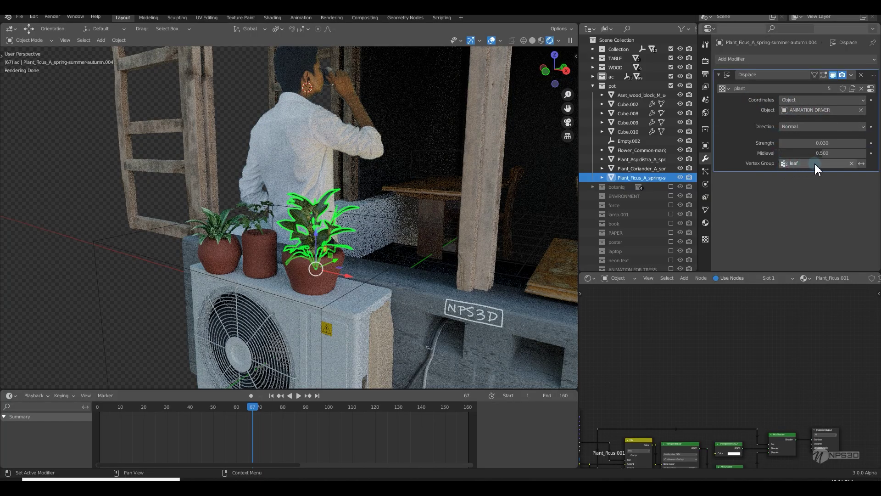
{"action": "left_click", "coordinate": [299, 395]}
Stop playback and isolate the Ficus and its pot in local view.
{"action": "left_click", "coordinate": [167, 334]}
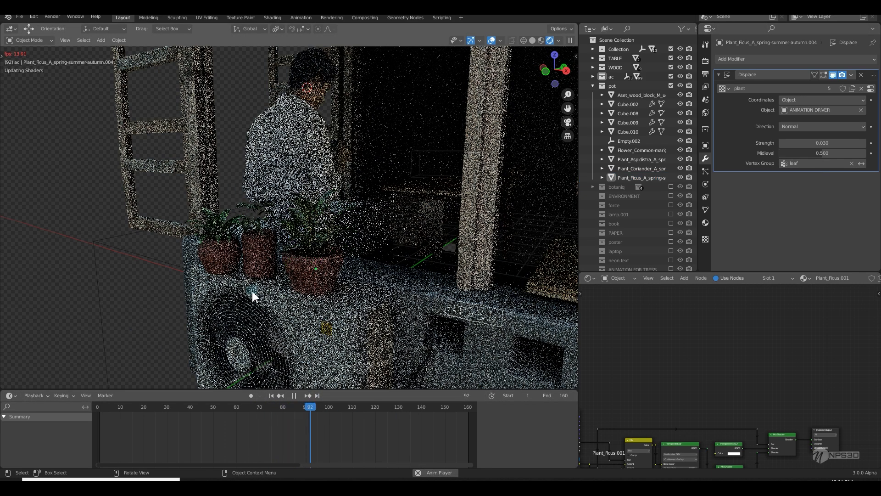
{"action": "left_click", "coordinate": [294, 396]}
{"action": "left_click", "coordinate": [311, 248]}
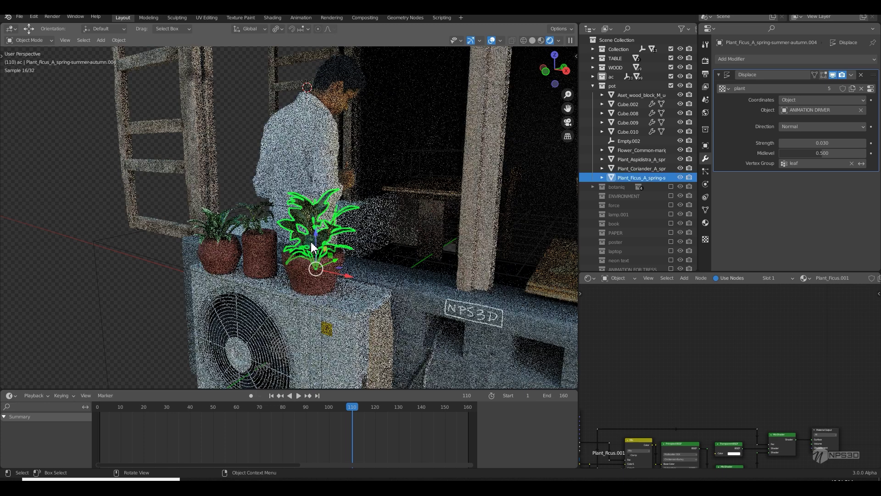
{"action": "left_click", "coordinate": [298, 276], "text": "shift"}
{"action": "key", "text": "KP_Divide"}
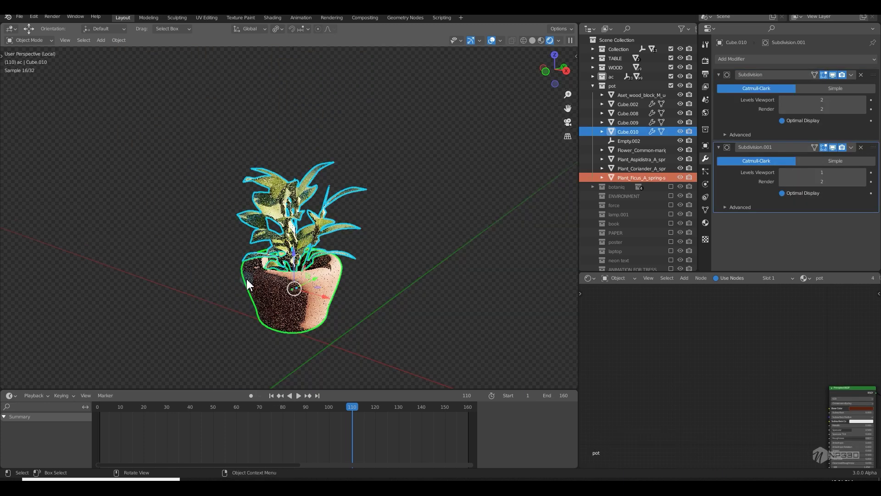
Play the leaf animation in material preview, then stop and reset to frame 1.
{"action": "left_click", "coordinate": [301, 362]}
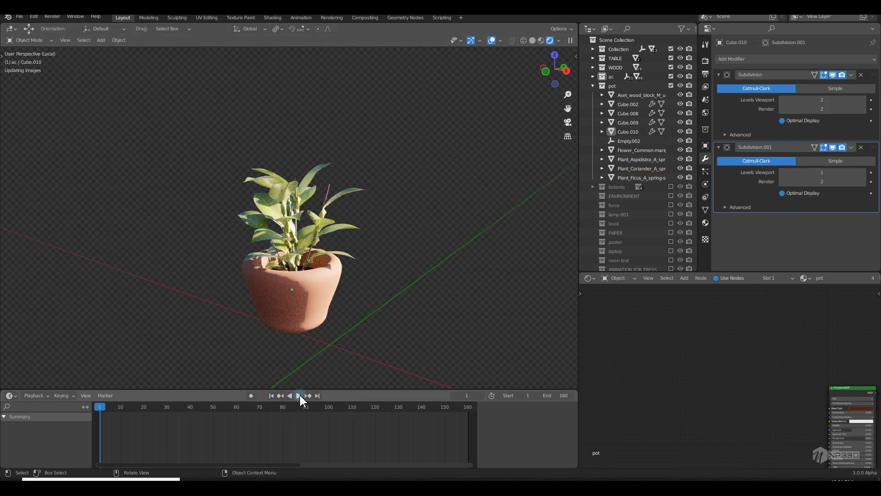
{"action": "left_click", "coordinate": [298, 395]}
{"action": "key", "text": "z"}
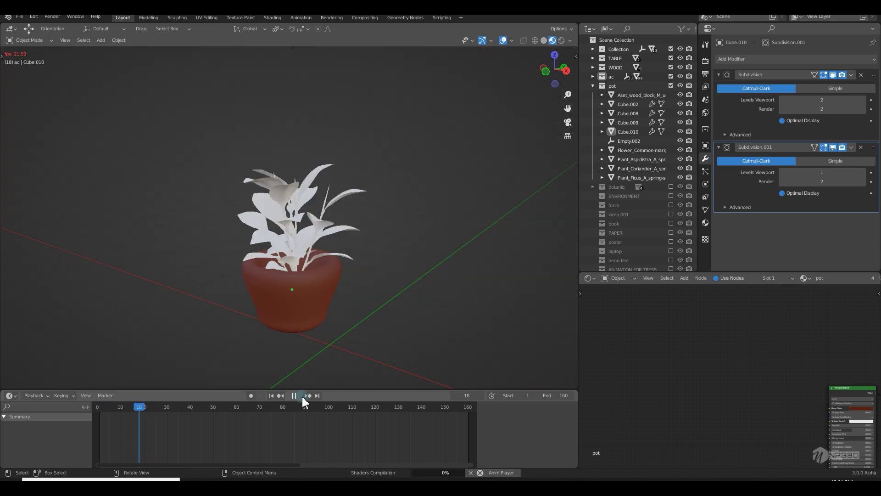
{"action": "middle_click_drag", "start_coordinate": [335, 310], "coordinate": [332, 322]}
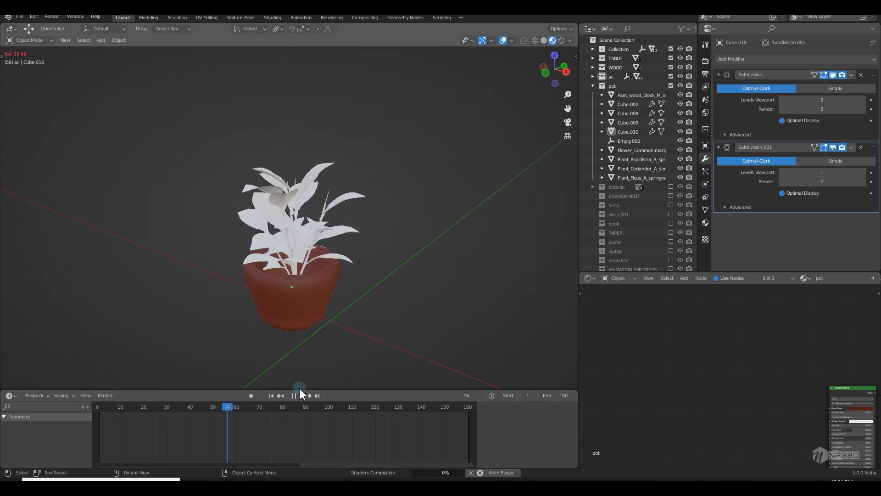
{"action": "left_click", "coordinate": [271, 395]}
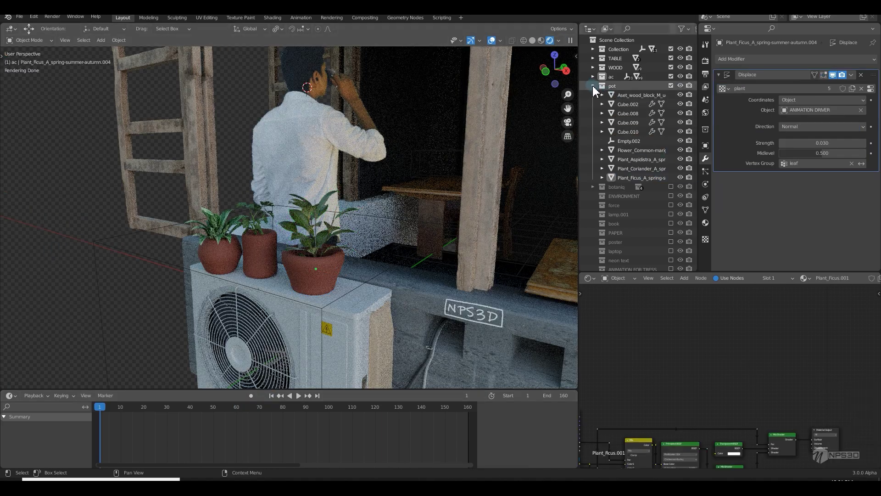
Include the botaniq and ENVIRONMENT collections and orbit around the shed and trees.
{"action": "left_click", "coordinate": [593, 86]}
{"action": "middle_click_drag", "start_coordinate": [430, 216], "coordinate": [504, 160]}
{"action": "left_click_drag", "start_coordinate": [671, 94], "coordinate": [671, 105]}
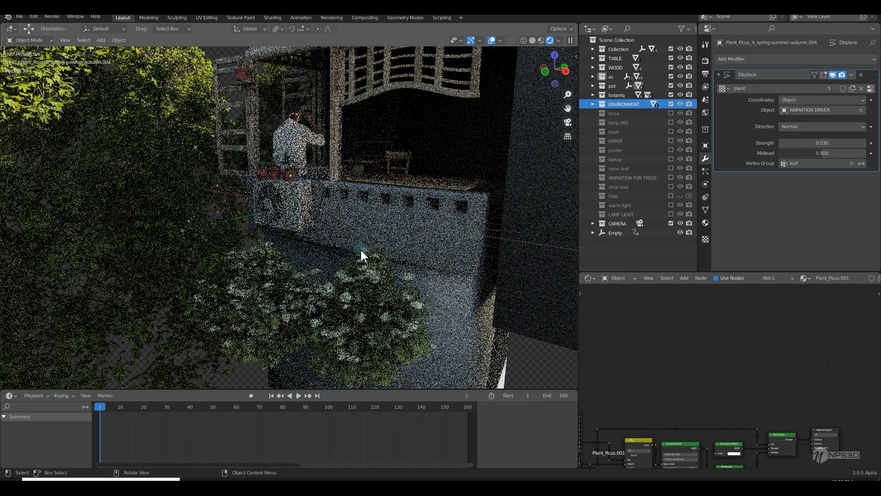
{"action": "scroll", "coordinate": [404, 261], "scroll_direction": "up", "scroll_amount": 5}
{"action": "scroll", "coordinate": [367, 268], "scroll_direction": "down", "scroll_amount": 5}
{"action": "middle_click_drag", "start_coordinate": [315, 266], "coordinate": [237, 228]}
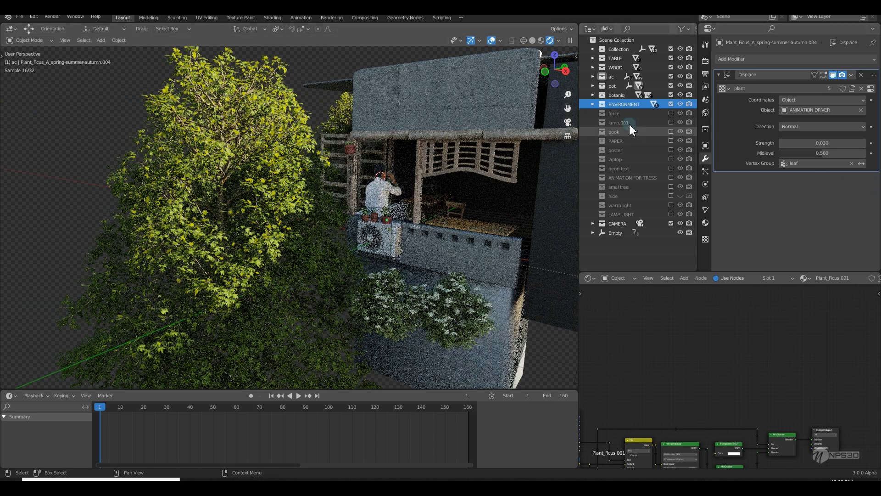
{"action": "scroll", "coordinate": [348, 250], "scroll_direction": "down", "scroll_amount": 5}
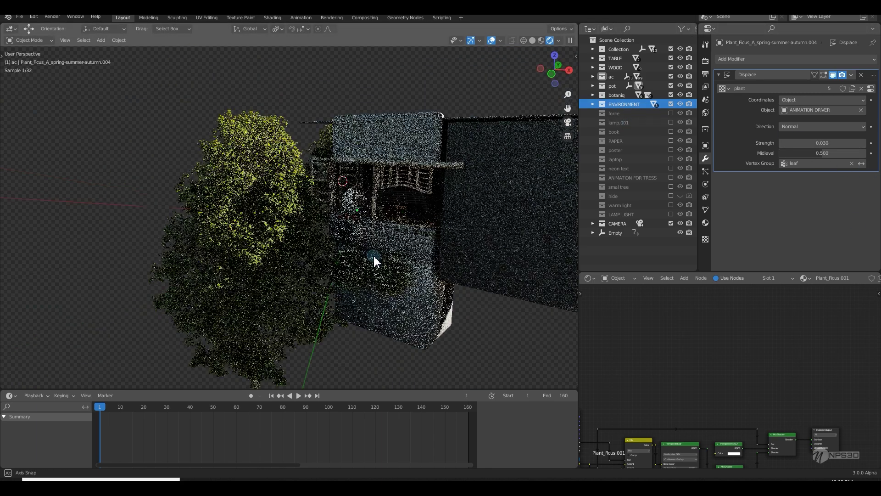
{"action": "middle_click_drag", "start_coordinate": [374, 260], "coordinate": [410, 268]}
Expand ENVIRONMENT to list its three trees and switch to camera view.
{"action": "left_click", "coordinate": [593, 104]}
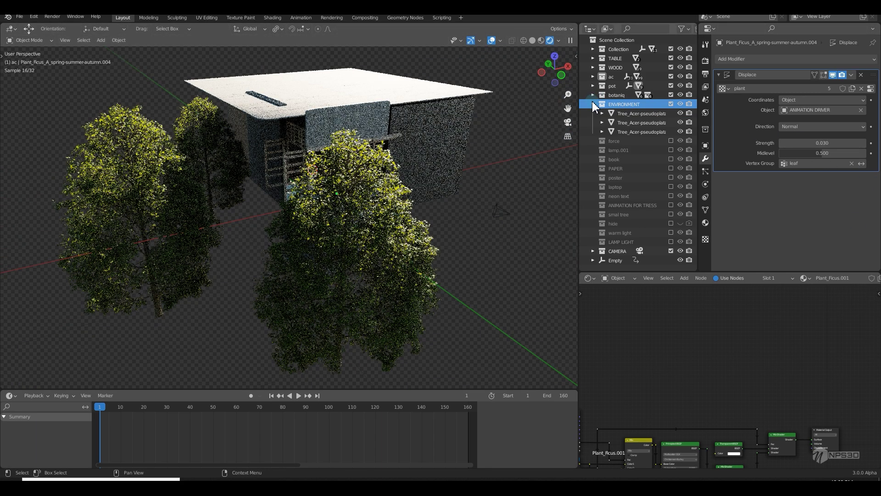
{"action": "scroll", "coordinate": [270, 256], "scroll_direction": "up", "scroll_amount": 6}
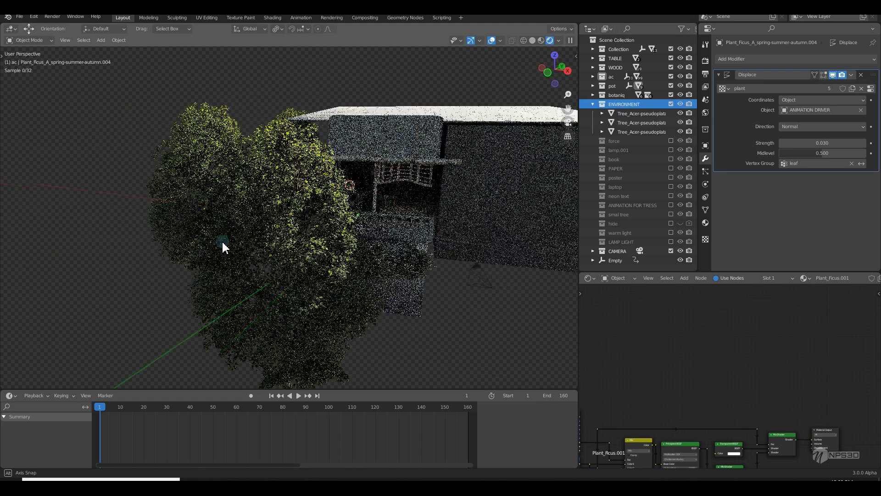
{"action": "left_click", "coordinate": [568, 122]}
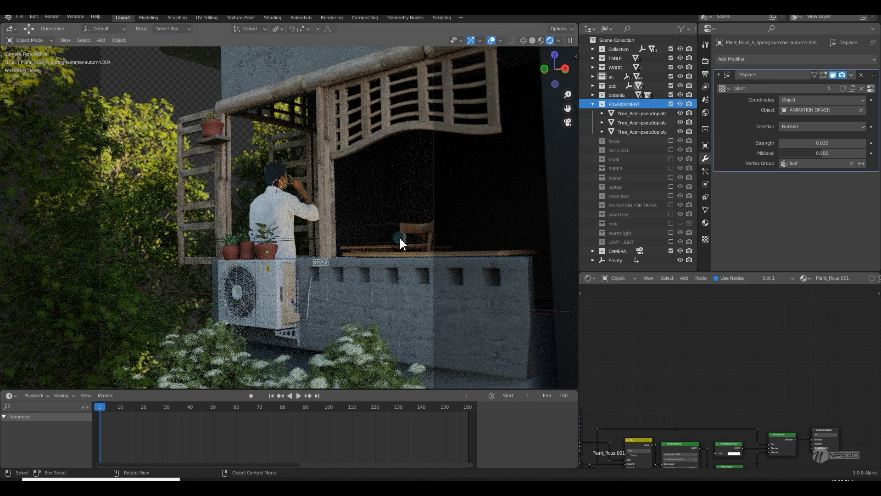
Open the World properties and display the world's shader node tree.
{"action": "left_click", "coordinate": [593, 104]}
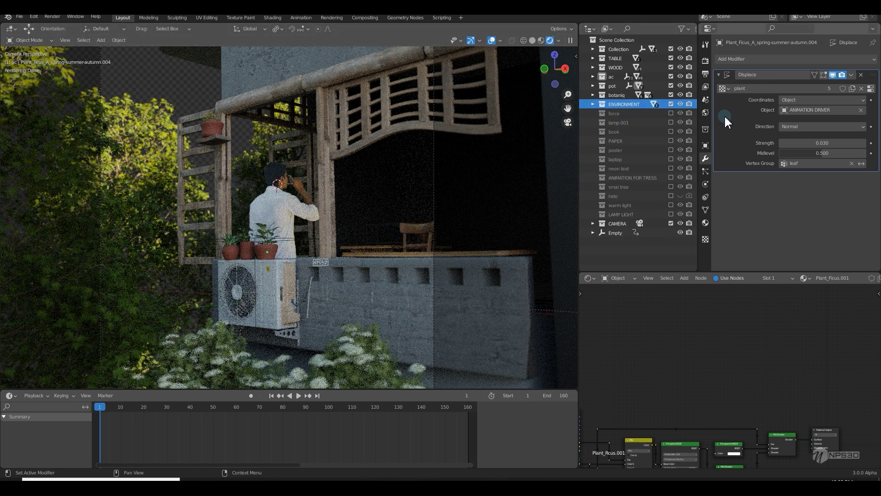
{"action": "left_click", "coordinate": [706, 113]}
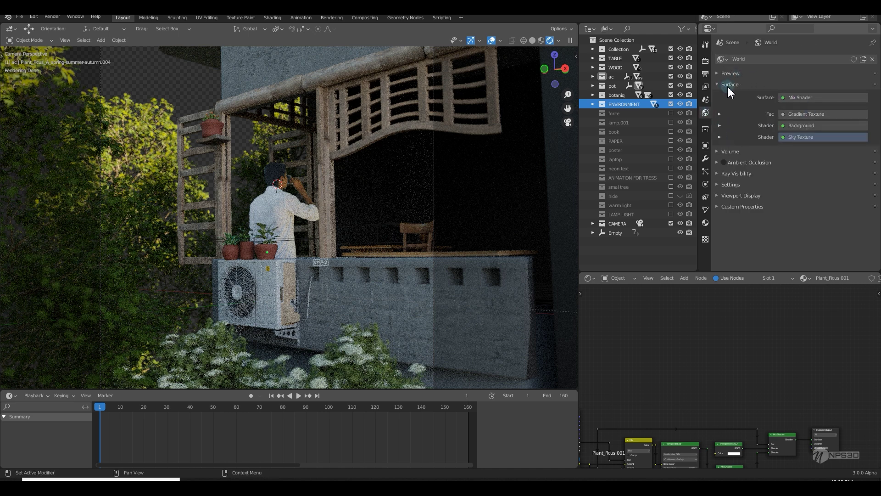
{"action": "scroll", "coordinate": [641, 355], "scroll_direction": "down", "scroll_amount": 2}
{"action": "left_click", "coordinate": [619, 298]}
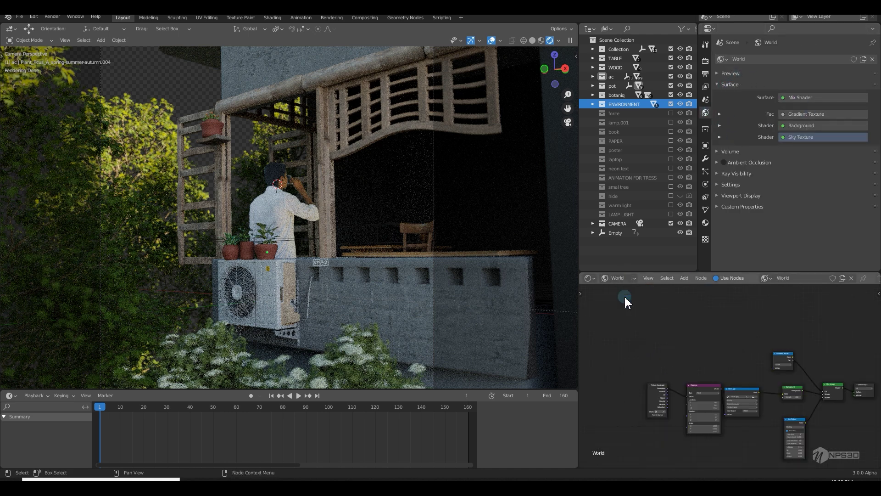
{"action": "scroll", "coordinate": [705, 346], "scroll_direction": "up", "scroll_amount": 5}
{"action": "scroll", "coordinate": [733, 337], "scroll_direction": "up", "scroll_amount": 4}
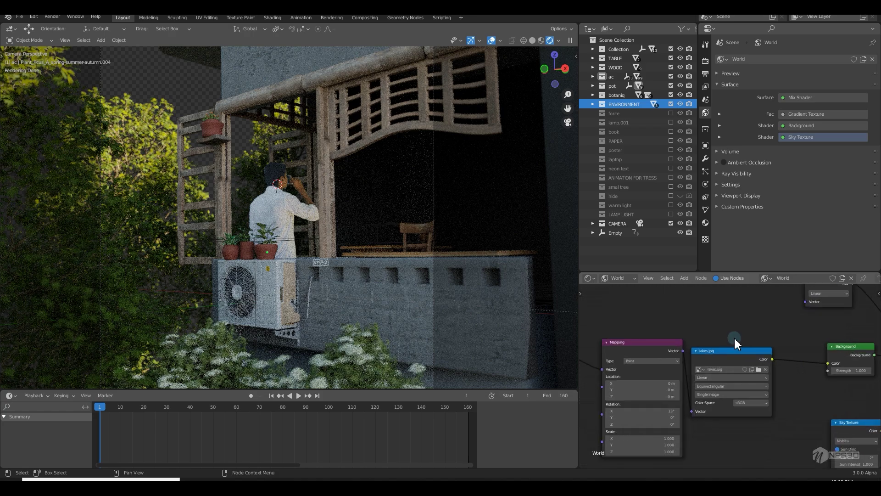
Turn off Film Transparent to show the lakes background and bring the world nodes into view.
{"action": "middle_click_drag", "start_coordinate": [486, 133], "coordinate": [480, 192]}
{"action": "scroll", "coordinate": [481, 193], "scroll_direction": "down", "scroll_amount": 6}
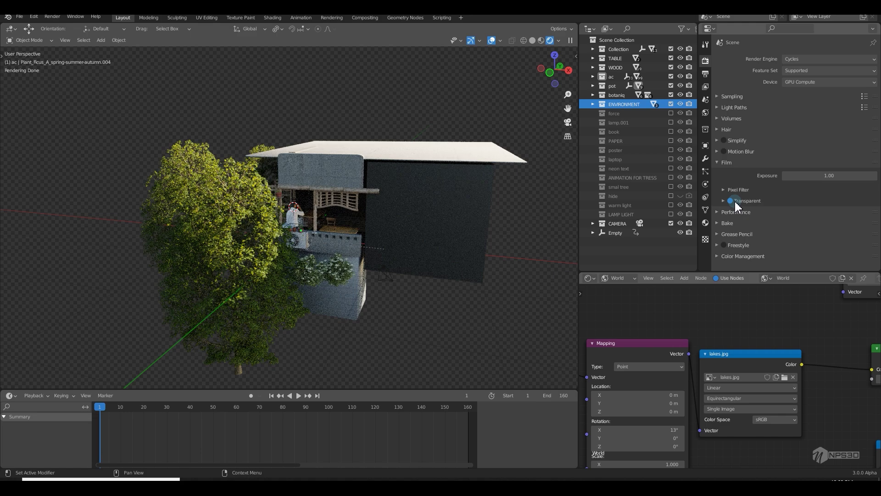
{"action": "left_click", "coordinate": [731, 201]}
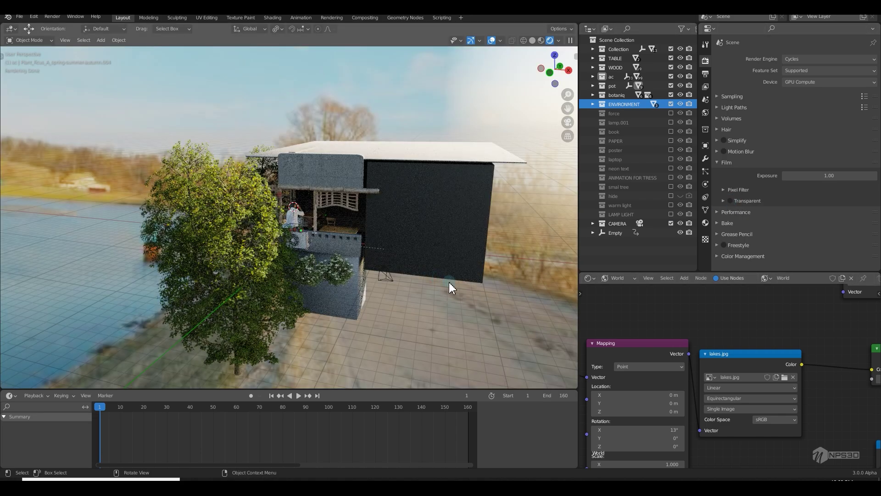
{"action": "mouse_move", "coordinate": [449, 282]}
{"action": "middle_mouse_down"}
{"action": "mouse_move", "coordinate": [415, 270]}
{"action": "mouse_move", "coordinate": [437, 276]}
{"action": "middle_mouse_up"}
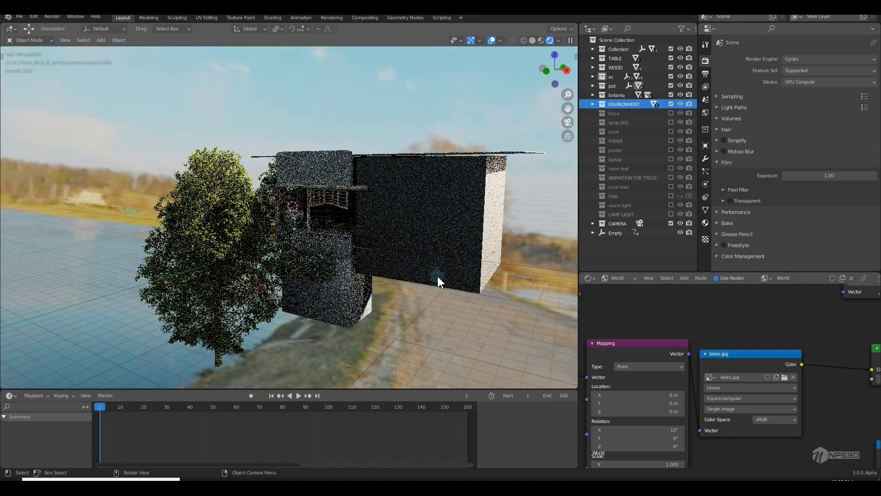
{"action": "scroll", "coordinate": [682, 331], "scroll_direction": "down", "scroll_amount": 2}
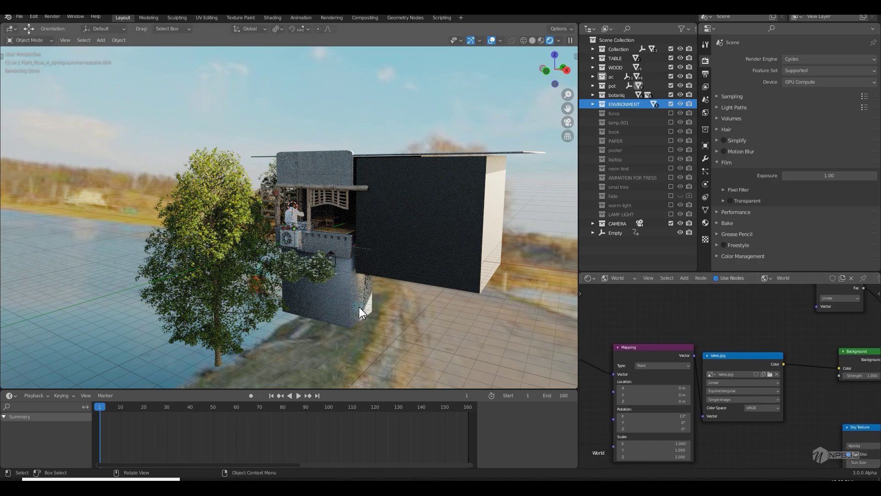
{"action": "middle_click_drag", "start_coordinate": [359, 306], "coordinate": [472, 209]}
{"action": "scroll", "coordinate": [777, 429], "scroll_direction": "down", "scroll_amount": 3}
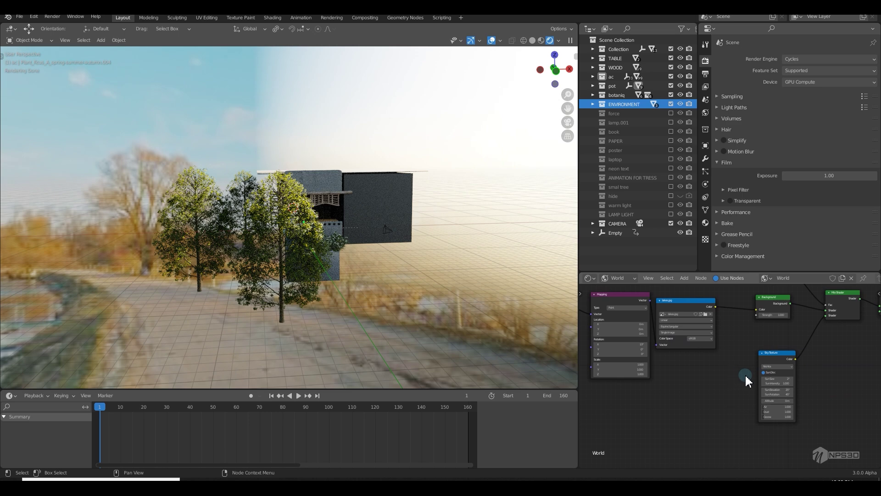
{"action": "scroll", "coordinate": [746, 381], "scroll_direction": "up", "scroll_amount": 2}
{"action": "middle_click_drag", "start_coordinate": [767, 368], "coordinate": [798, 418]}
{"action": "middle_click_drag", "start_coordinate": [697, 314], "coordinate": [643, 376]}
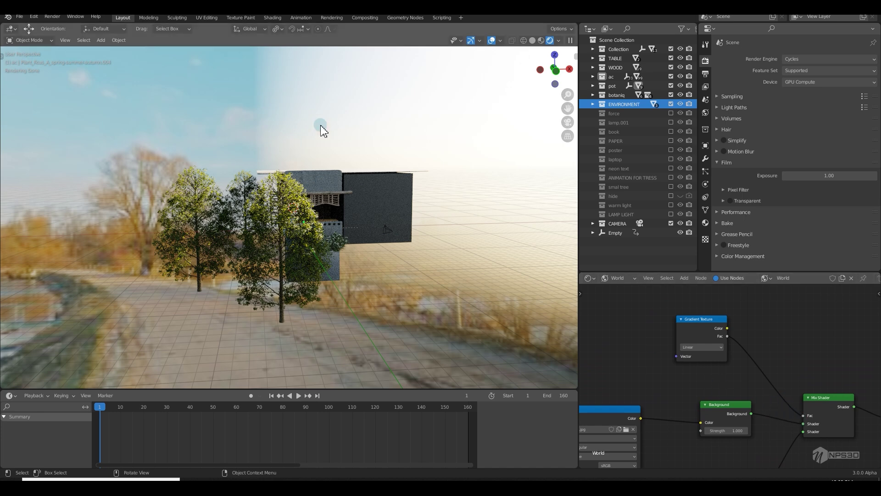
Move the Gradient Texture node, re-enable Film Transparent, and return to camera view.
{"action": "left_click", "coordinate": [705, 331]}
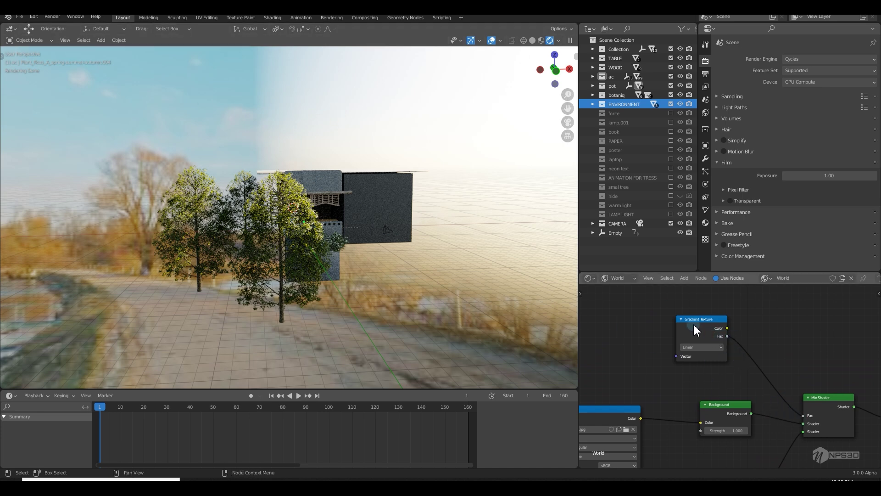
{"action": "left_click_drag", "start_coordinate": [690, 317], "coordinate": [676, 312]}
{"action": "middle_click_drag", "start_coordinate": [486, 279], "coordinate": [445, 200]}
{"action": "scroll", "coordinate": [444, 199], "scroll_direction": "up", "scroll_amount": 10}
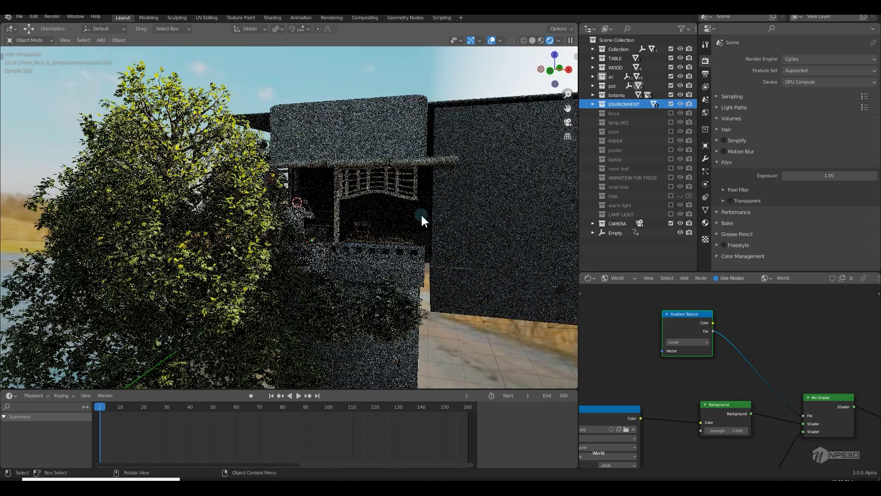
{"action": "middle_click_drag", "start_coordinate": [390, 237], "coordinate": [380, 232]}
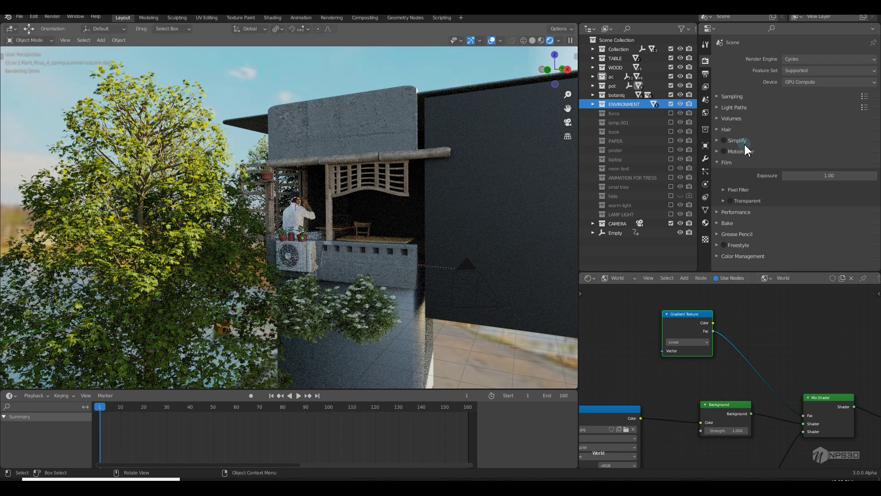
{"action": "left_click", "coordinate": [730, 200]}
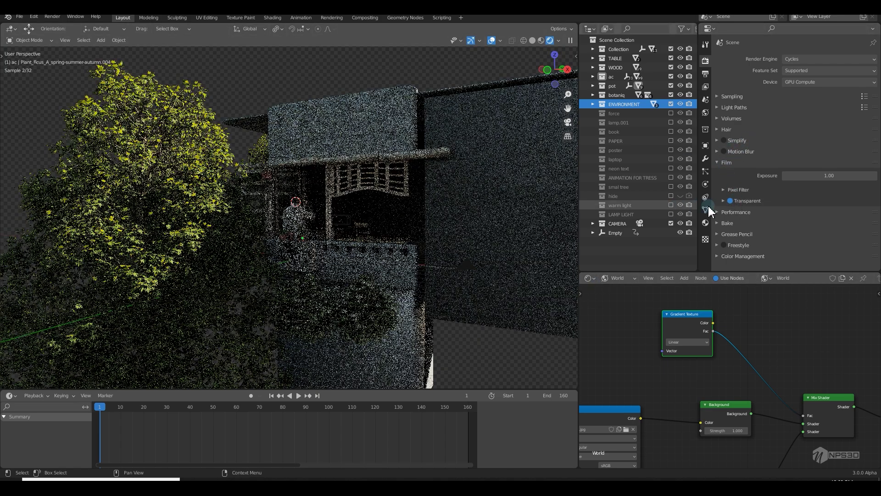
{"action": "left_click", "coordinate": [567, 122]}
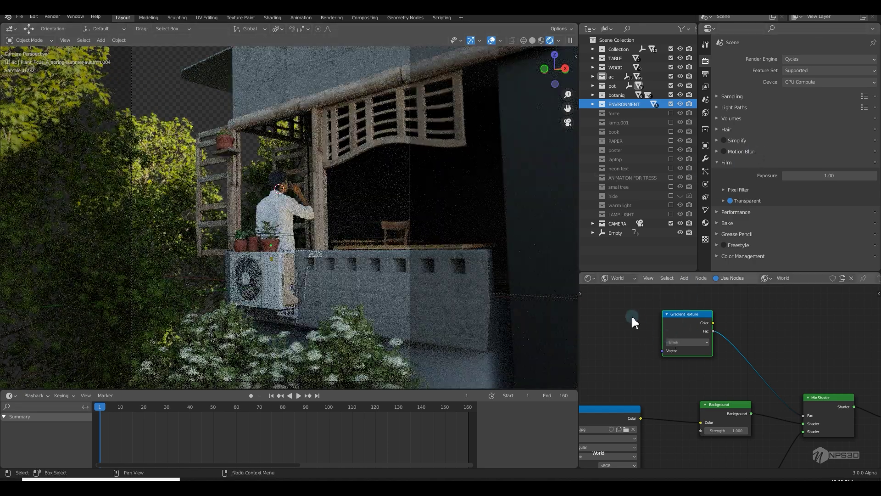
Switch the Shader Editor back to Object materials.
{"action": "left_click", "coordinate": [619, 278]}
{"action": "left_click", "coordinate": [620, 289]}
{"action": "left_click", "coordinate": [621, 280]}
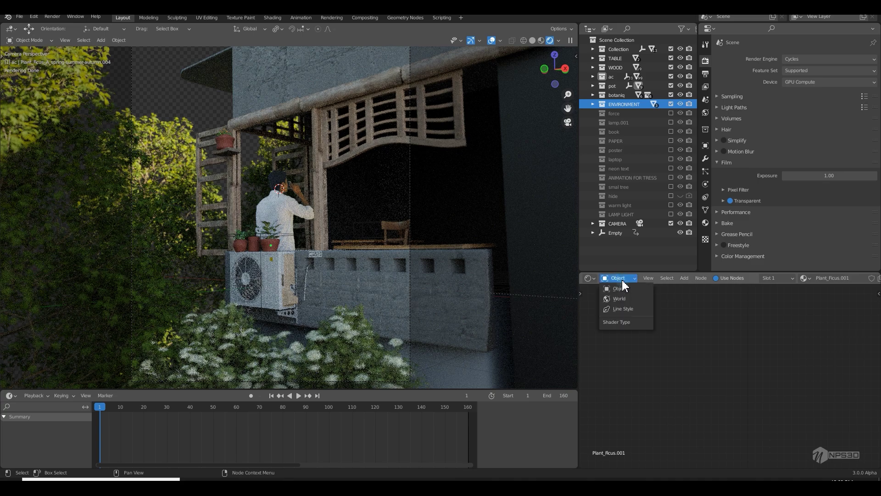
{"action": "left_click", "coordinate": [623, 285]}
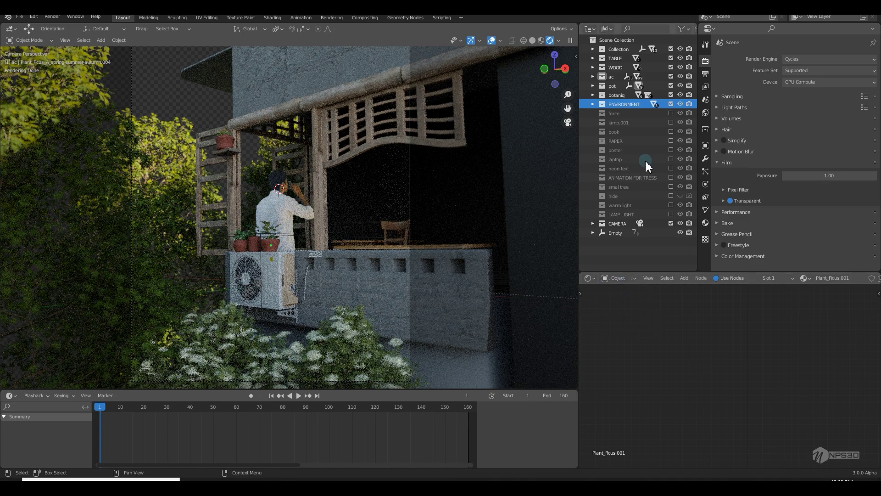
Include the force, lamp.001 and book collections and zoom in on the desk.
{"action": "left_click", "coordinate": [657, 111]}
{"action": "left_click", "coordinate": [671, 113]}
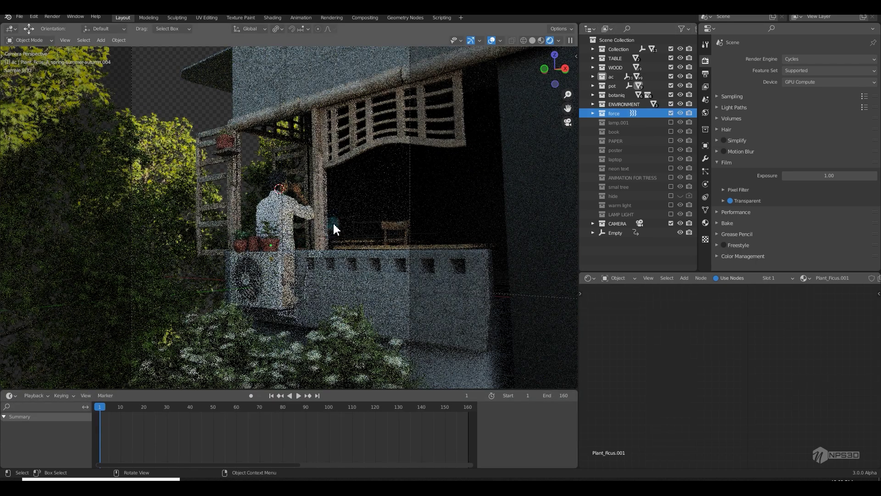
{"action": "left_click", "coordinate": [671, 123]}
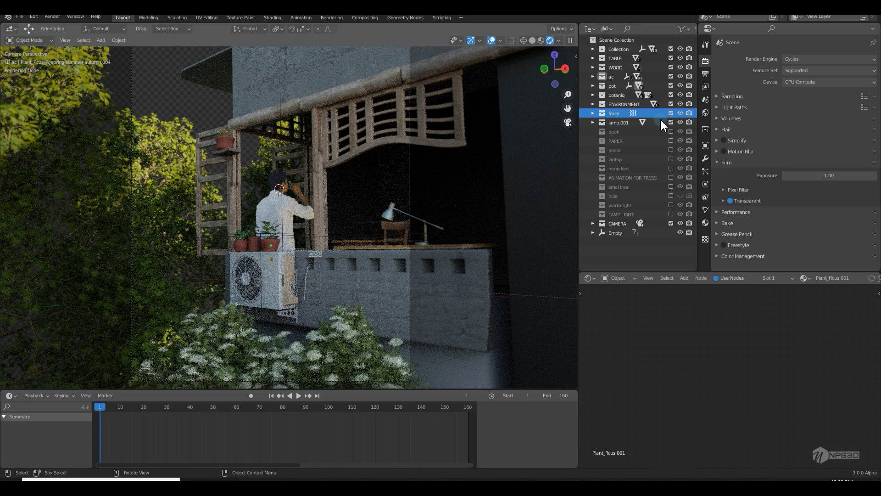
{"action": "left_click", "coordinate": [671, 132]}
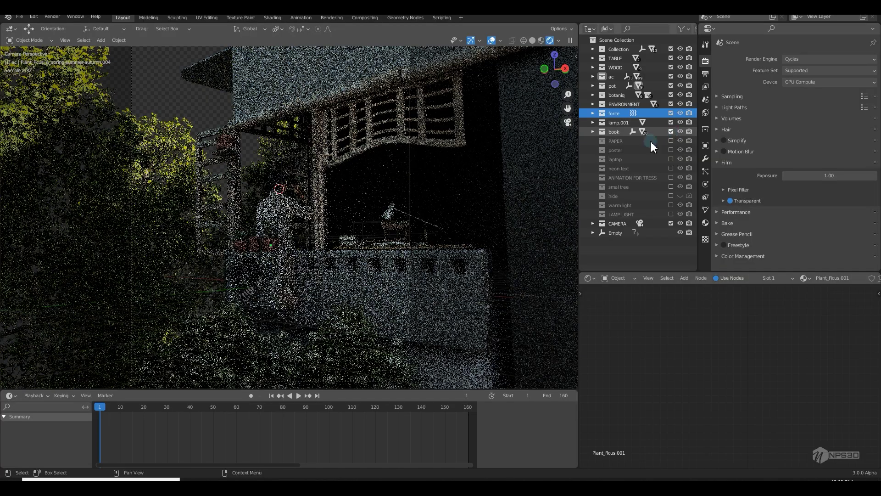
{"action": "middle_click_drag", "start_coordinate": [477, 216], "coordinate": [409, 278]}
{"action": "scroll", "coordinate": [389, 257], "scroll_direction": "up", "scroll_amount": 6}
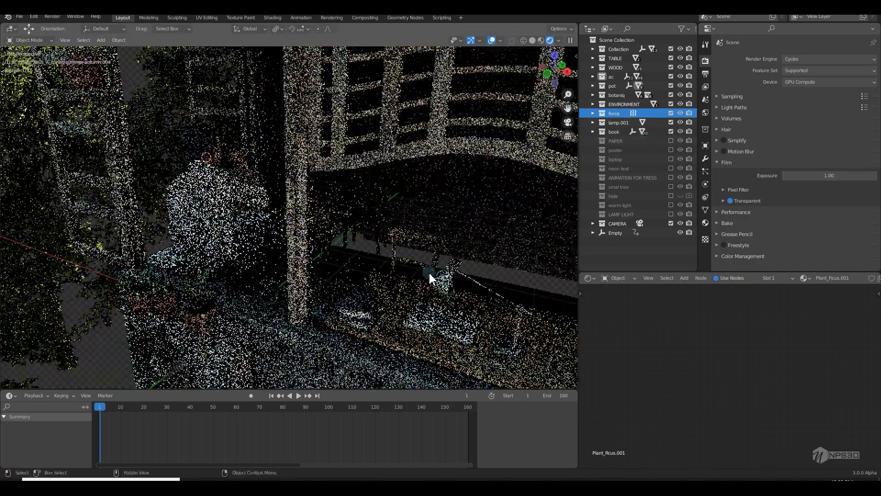
{"action": "scroll", "coordinate": [371, 242], "scroll_direction": "up", "scroll_amount": 5}
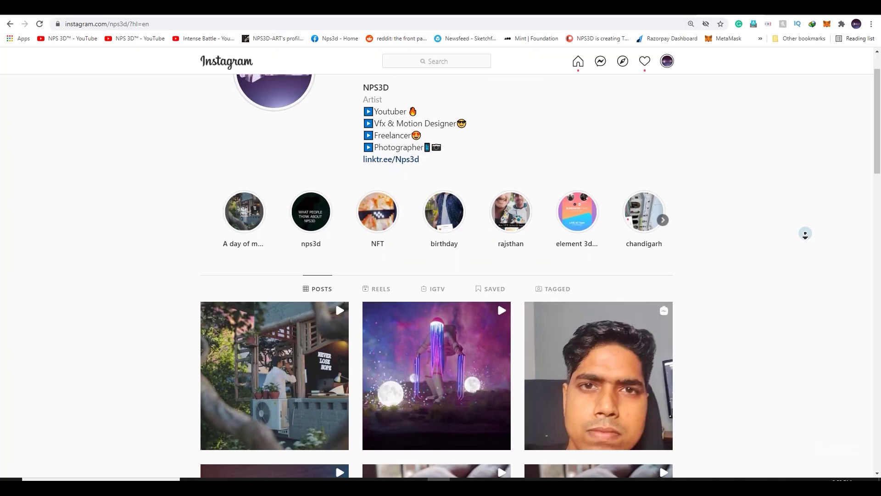
{"action": "scroll", "coordinate": [803, 249], "scroll_direction": "down", "scroll_amount": 2}
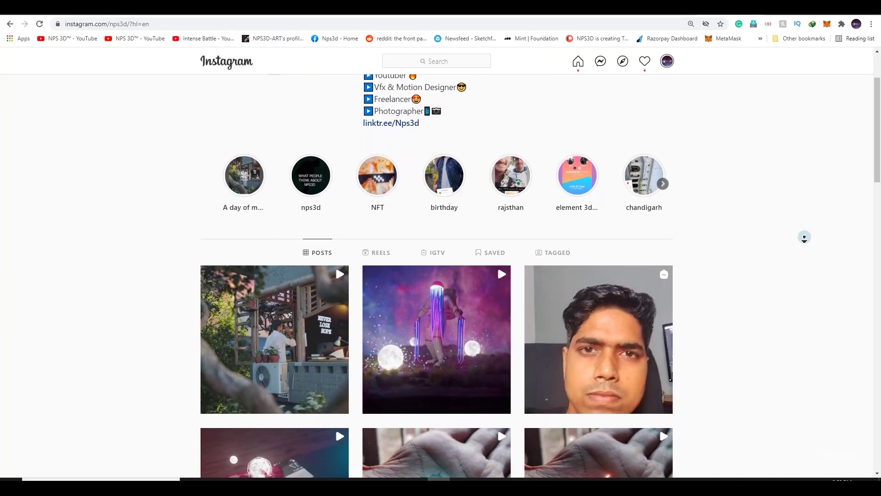
{"action": "scroll", "coordinate": [802, 248], "scroll_direction": "down", "scroll_amount": 13}
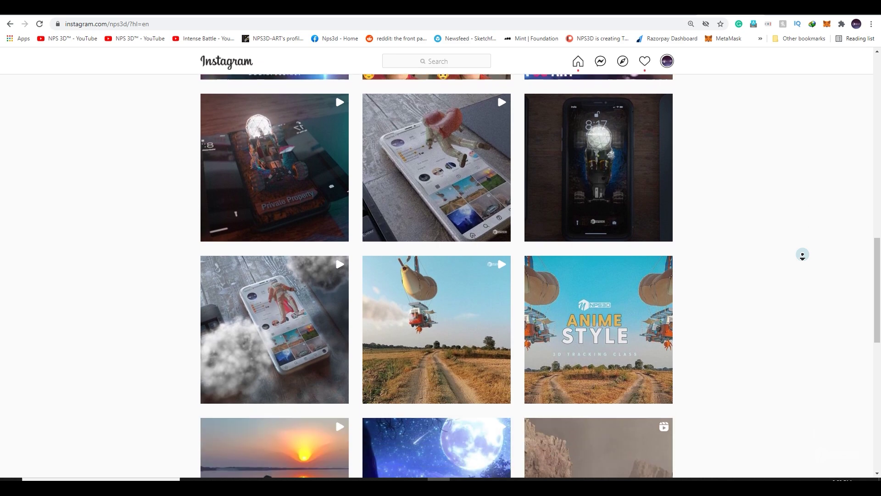
{"action": "scroll", "coordinate": [803, 255], "scroll_direction": "down", "scroll_amount": 5}
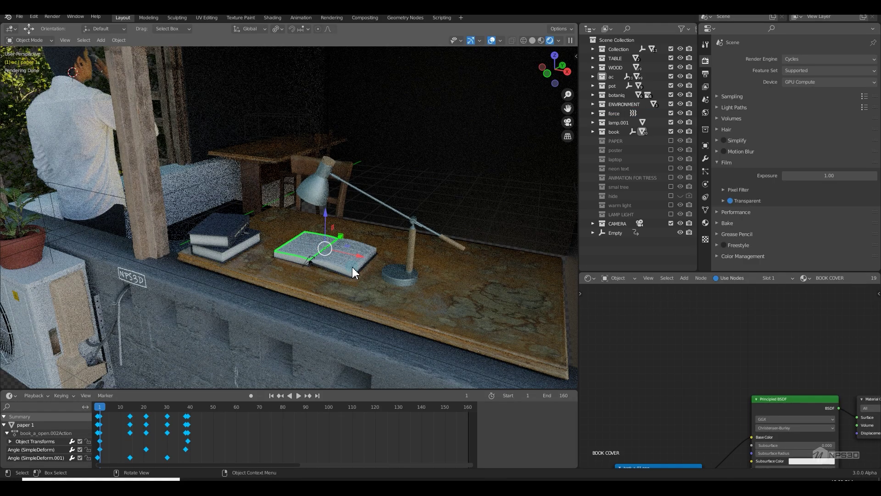
Play the page flip to frame 17 and show the page's SimpleDeform modifiers.
{"action": "scroll", "coordinate": [380, 271], "scroll_direction": "up", "scroll_amount": 3}
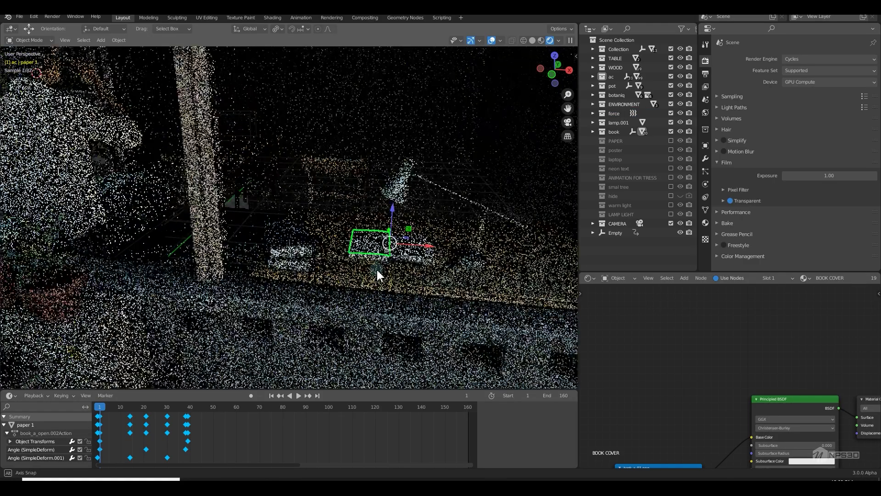
{"action": "middle_click_drag", "start_coordinate": [383, 276], "coordinate": [346, 257]}
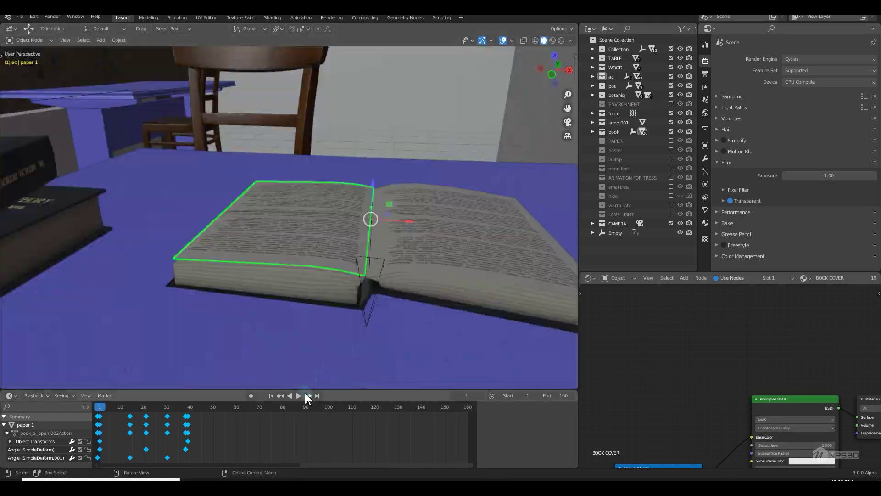
{"action": "left_click", "coordinate": [298, 396]}
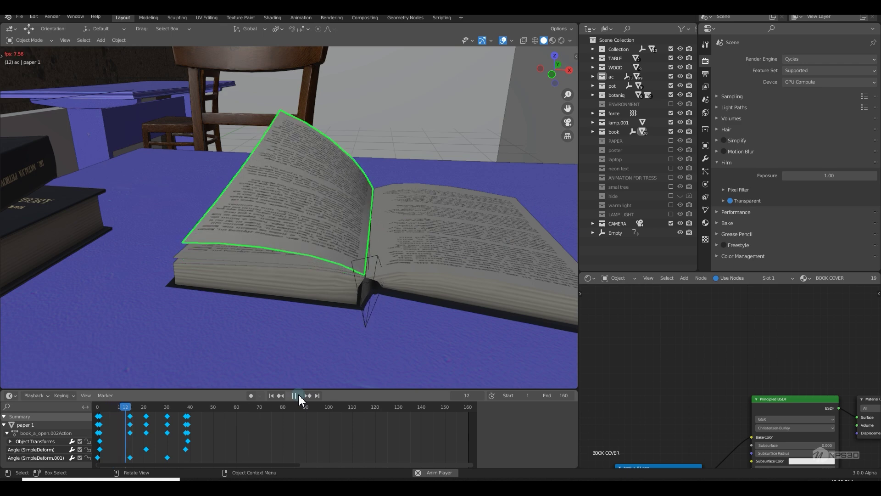
{"action": "left_click", "coordinate": [297, 396]}
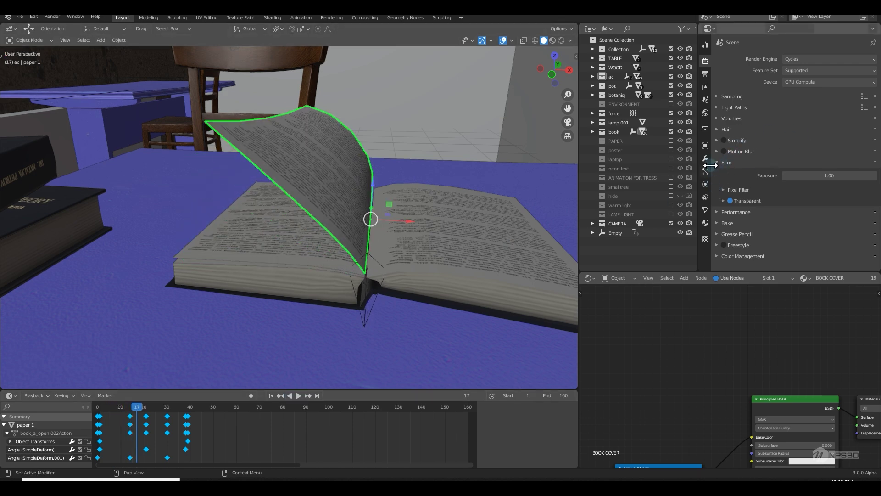
{"action": "left_click", "coordinate": [705, 159]}
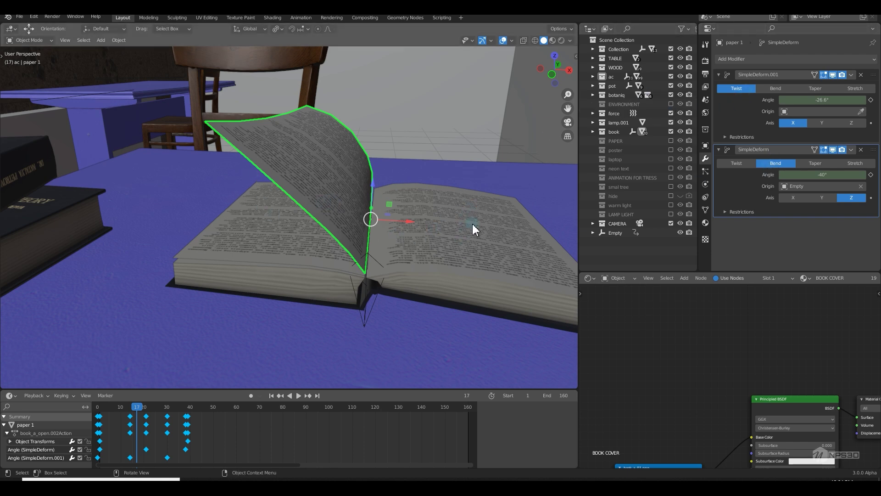
Replay the page-flip animation and orbit to a side view of the counter.
{"action": "left_click", "coordinate": [593, 131]}
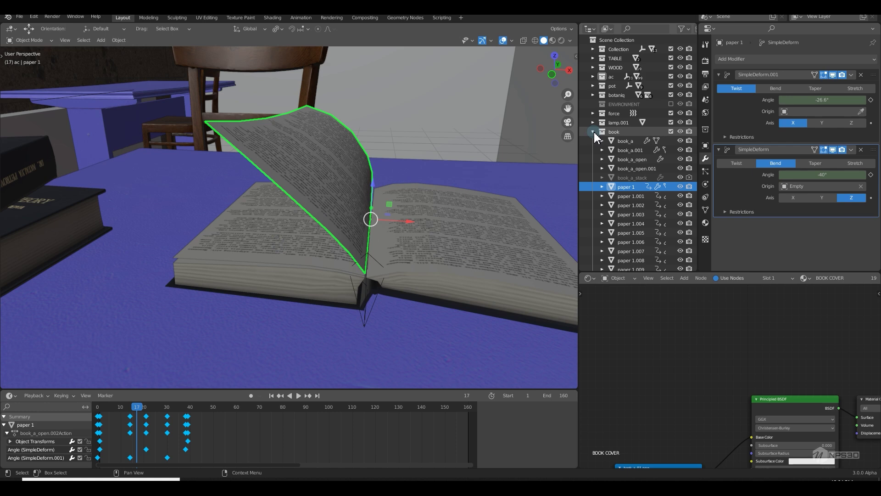
{"action": "left_click", "coordinate": [593, 131]}
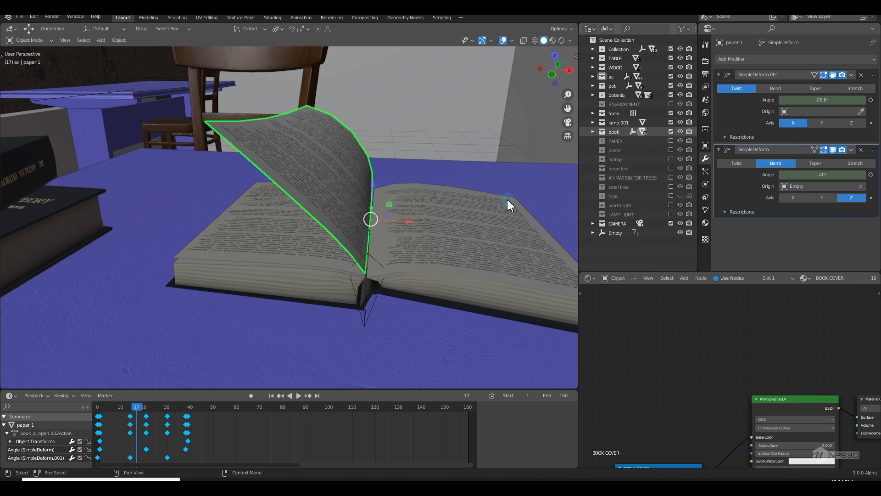
{"action": "key", "text": "space"}
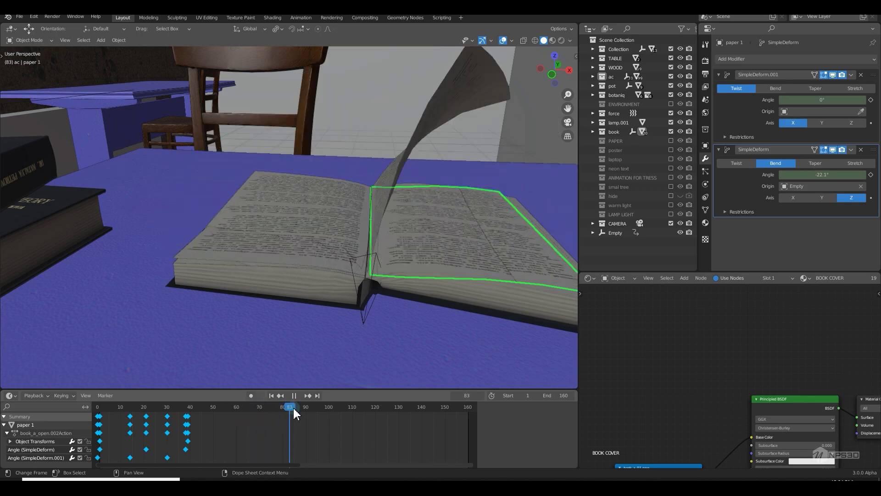
{"action": "key", "text": "space"}
{"action": "scroll", "coordinate": [256, 285], "scroll_direction": "down", "scroll_amount": 8}
{"action": "middle_click_drag", "start_coordinate": [232, 274], "coordinate": [288, 296]}
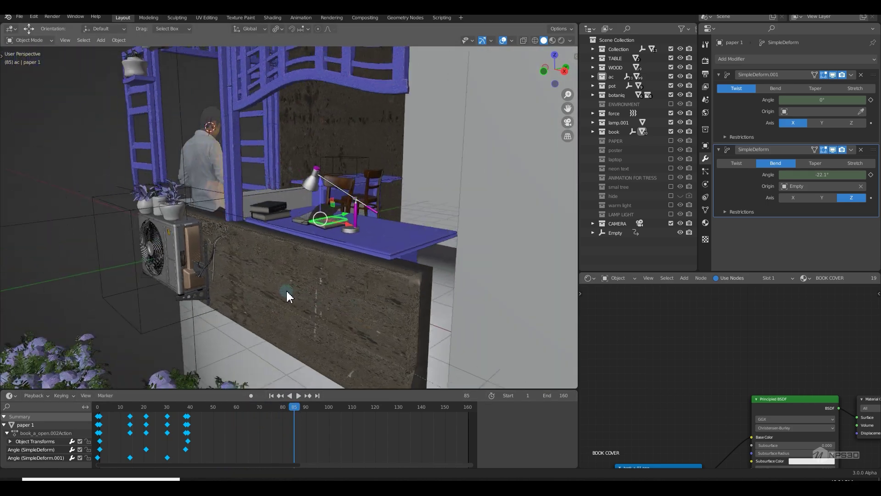
Include the ENVIRONMENT and PAPER collections and preview the desk in Rendered shading.
{"action": "left_click", "coordinate": [671, 104]}
{"action": "left_click", "coordinate": [671, 140]}
{"action": "left_click", "coordinate": [561, 40]}
{"action": "mouse_move", "coordinate": [284, 238]}
{"action": "middle_mouse_down"}
{"action": "mouse_move", "coordinate": [257, 209]}
{"action": "mouse_move", "coordinate": [281, 197]}
{"action": "middle_mouse_up"}
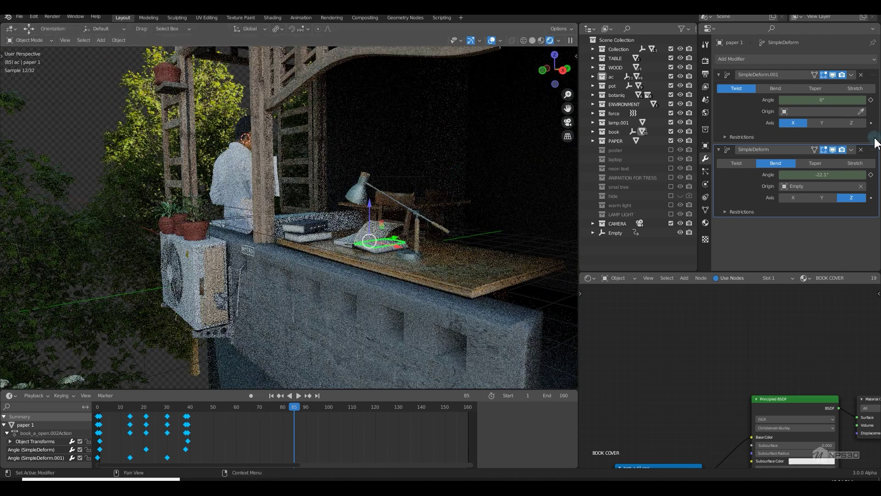
Expand the PAPER collection and select Plane.001 to inspect its Wave modifier.
{"action": "left_click", "coordinate": [630, 143]}
{"action": "left_click", "coordinate": [593, 141]}
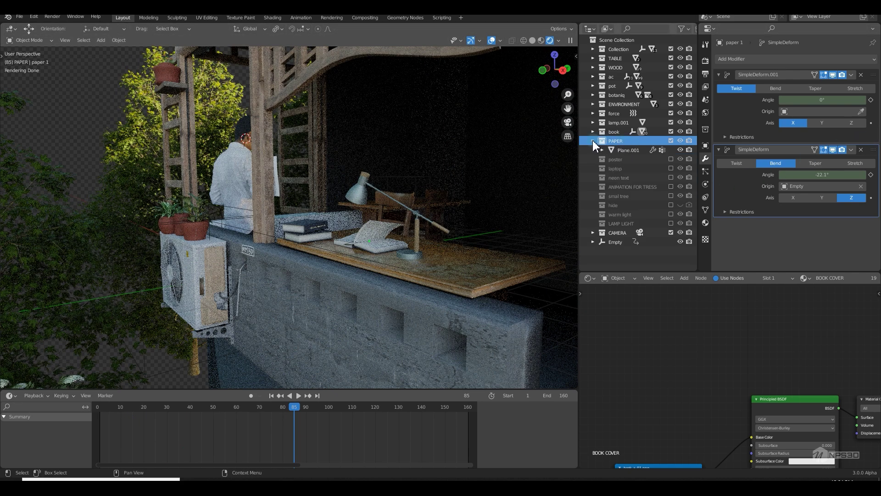
{"action": "left_click", "coordinate": [625, 150]}
{"action": "left_click", "coordinate": [771, 83]}
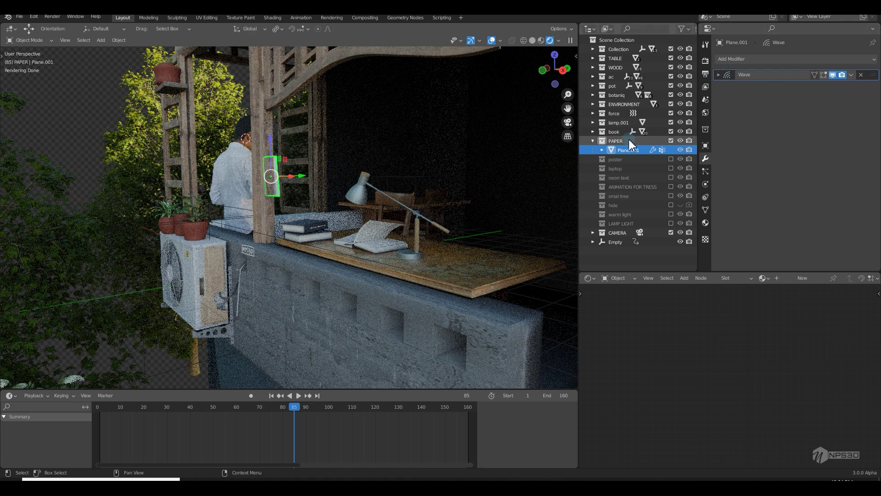
{"action": "left_click", "coordinate": [593, 141]}
Include the poster and laptop collections in the scene.
{"action": "left_click", "coordinate": [671, 150]}
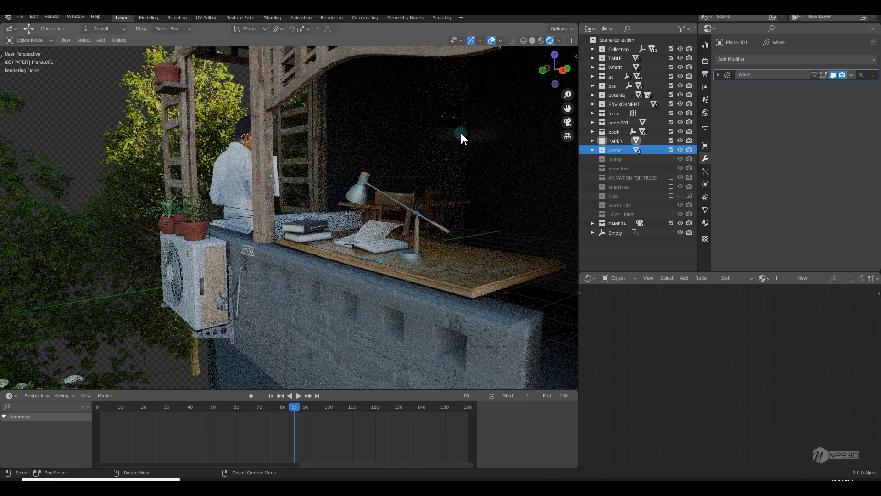
{"action": "left_click", "coordinate": [671, 158]}
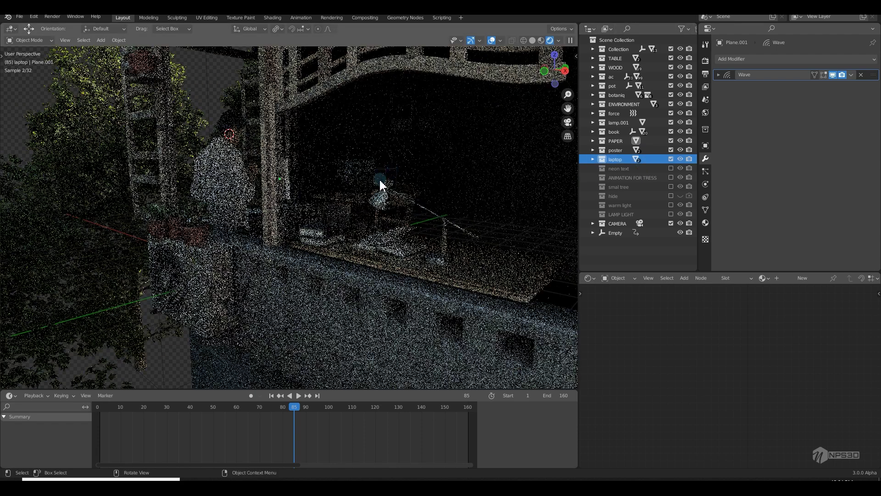
{"action": "left_click", "coordinate": [632, 168]}
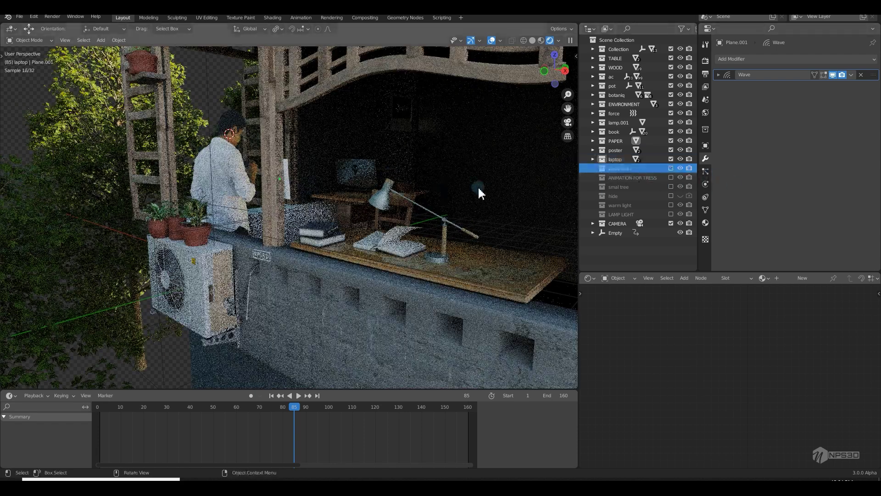
Include the neon text collection so NEVER LOSE HOPE appears, and view Text's material nodes.
{"action": "left_click", "coordinate": [671, 168]}
{"action": "middle_click_drag", "start_coordinate": [424, 168], "coordinate": [521, 152]}
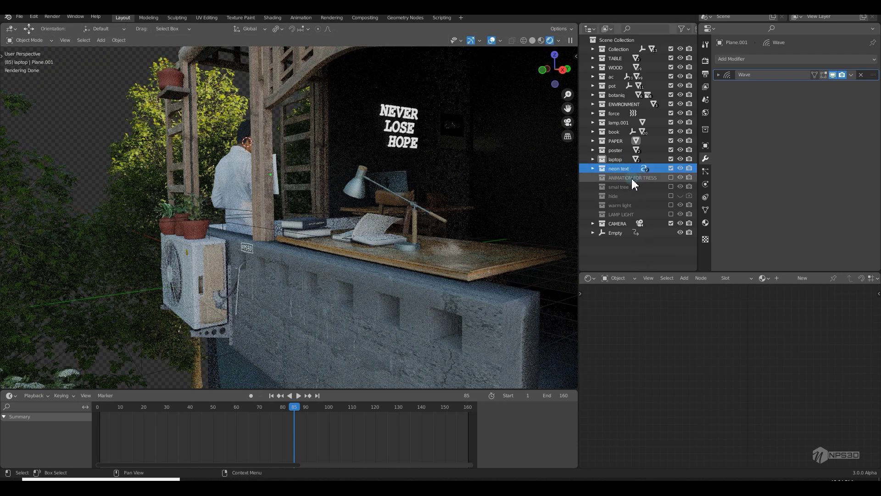
{"action": "left_click", "coordinate": [592, 168]}
{"action": "left_click", "coordinate": [622, 177]}
{"action": "key", "text": "Home"}
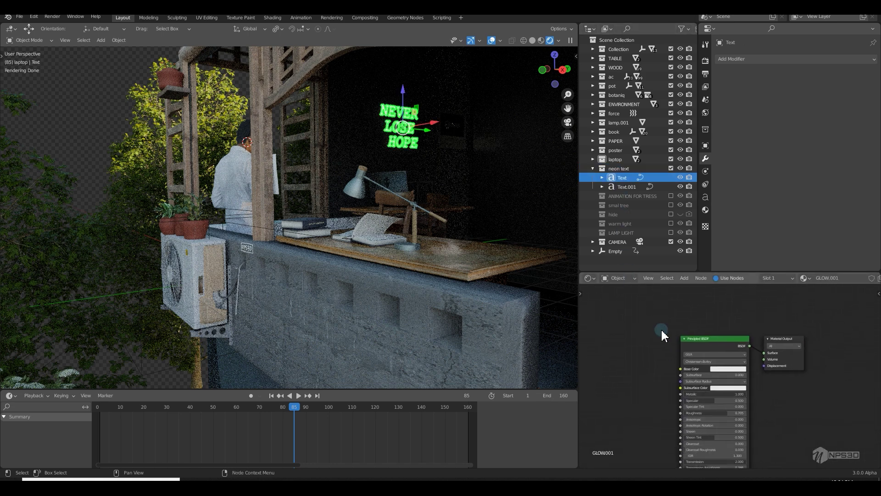
Raise the GLOW.001 material's Emission Strength to 12.8 on the Text object.
{"action": "left_click", "coordinate": [632, 186]}
{"action": "scroll", "coordinate": [643, 372], "scroll_direction": "down", "scroll_amount": 5, "text": "shift"}
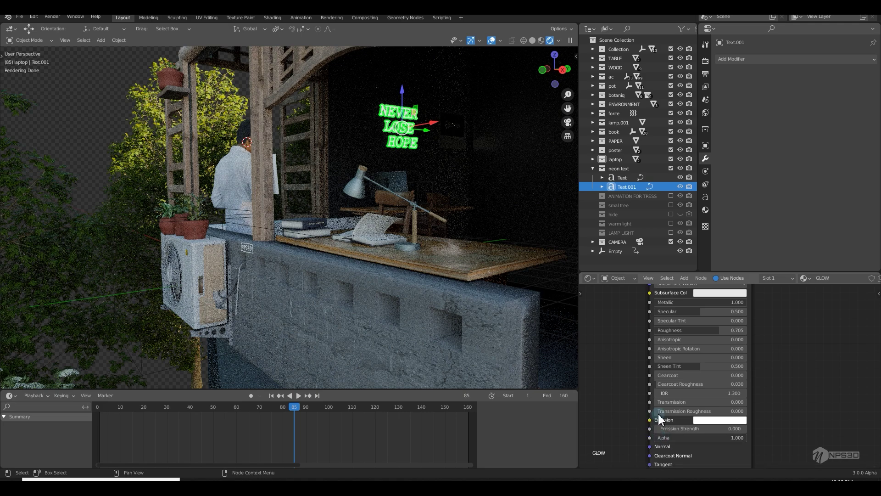
{"action": "left_click", "coordinate": [622, 177]}
{"action": "left_click_drag", "start_coordinate": [670, 428], "coordinate": [735, 428]}
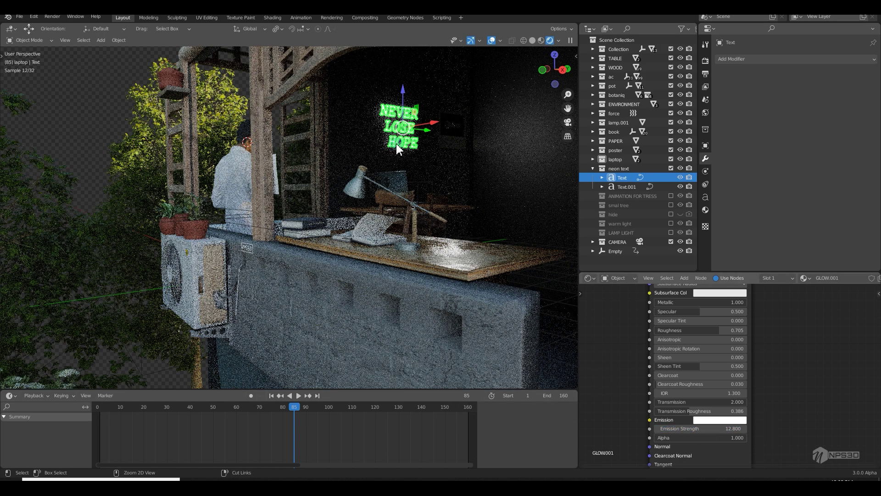
{"action": "left_click", "coordinate": [474, 160]}
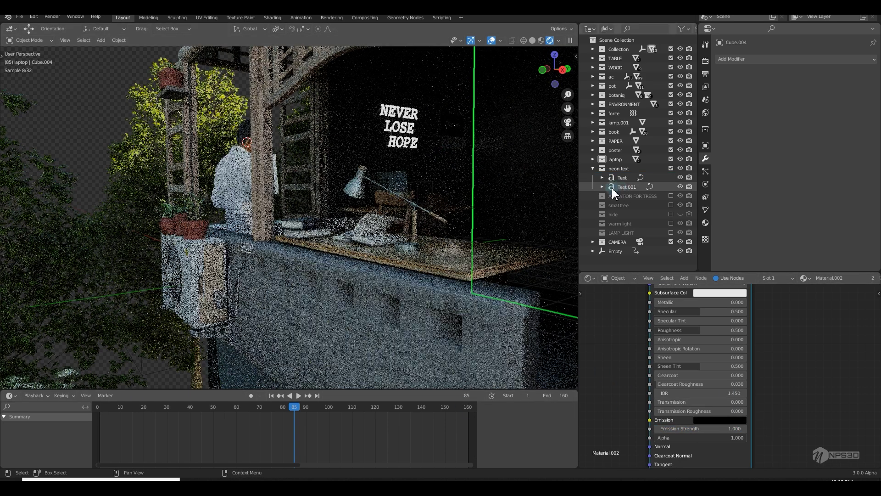
Include the ANIMATION FOR TRESS and smal tree collections and look through the scene camera.
{"action": "left_click", "coordinate": [593, 169]}
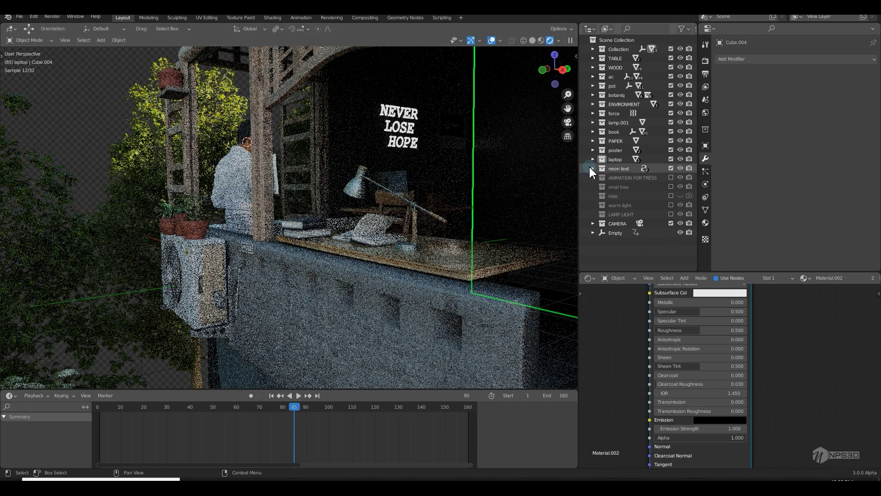
{"action": "left_click", "coordinate": [670, 178]}
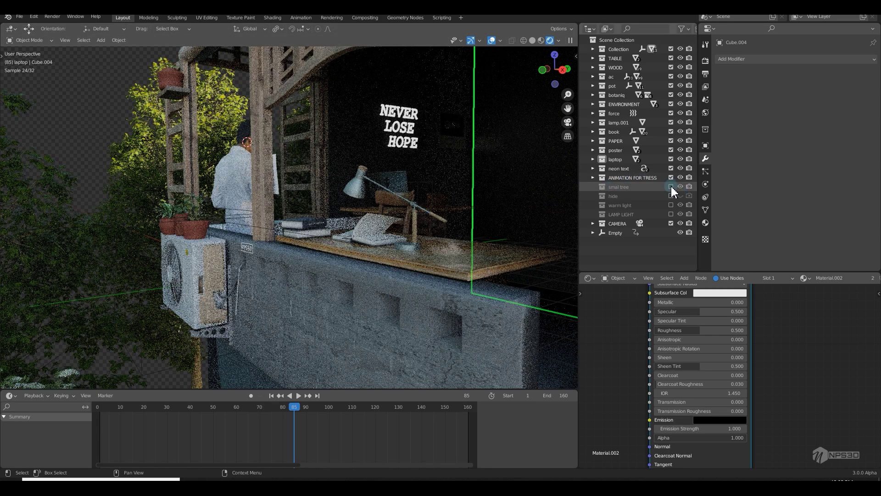
{"action": "left_click", "coordinate": [671, 186]}
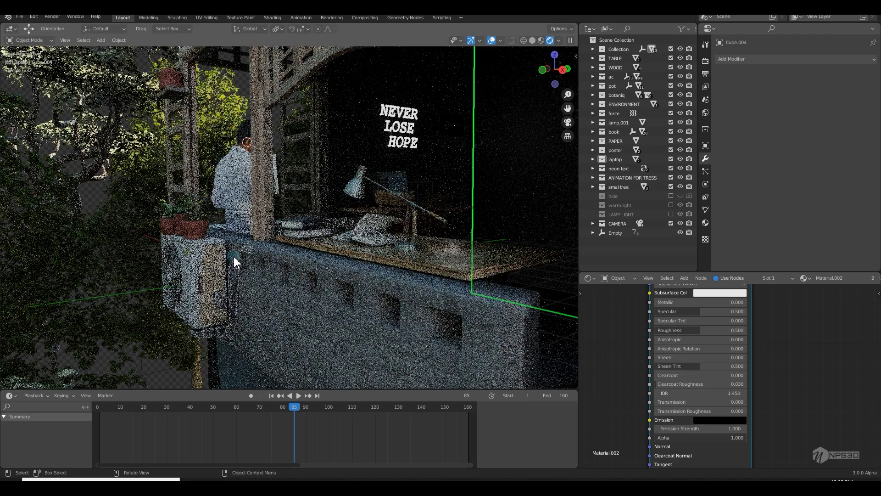
{"action": "left_click", "coordinate": [568, 122]}
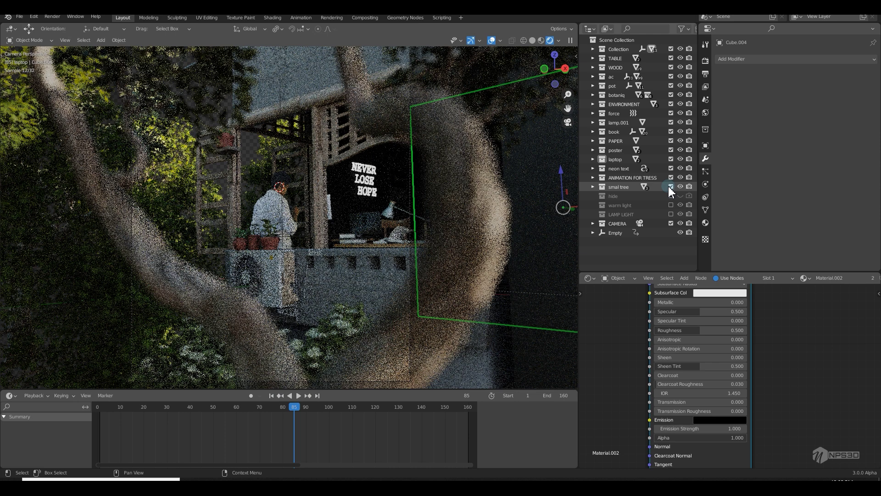
Toggle the smal tree collection off and back on, then include the warm light collection.
{"action": "left_click", "coordinate": [670, 186]}
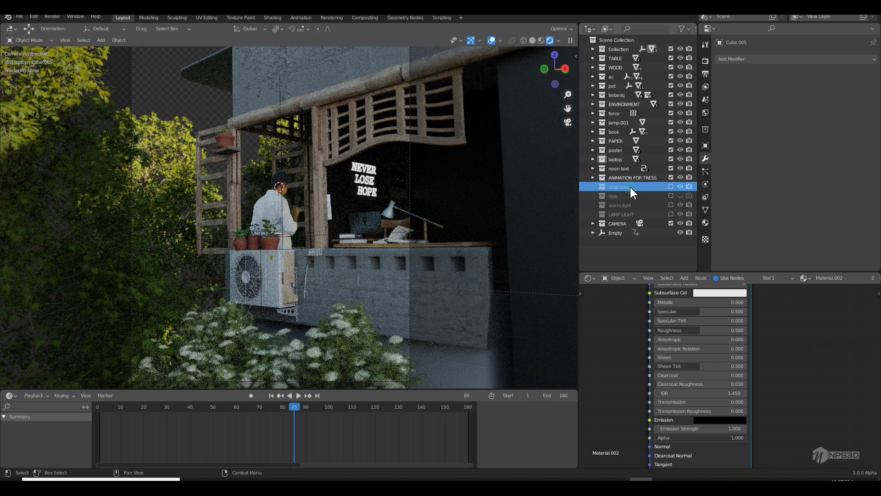
{"action": "left_click", "coordinate": [671, 186]}
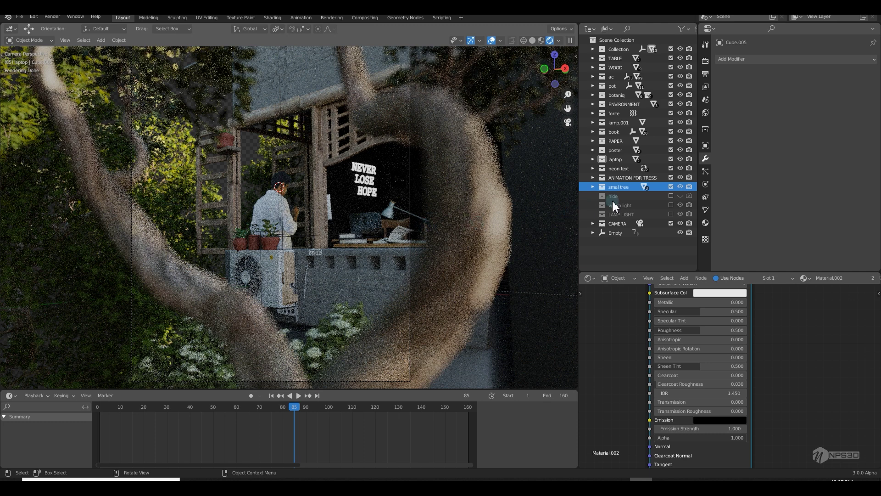
{"action": "left_click", "coordinate": [670, 204]}
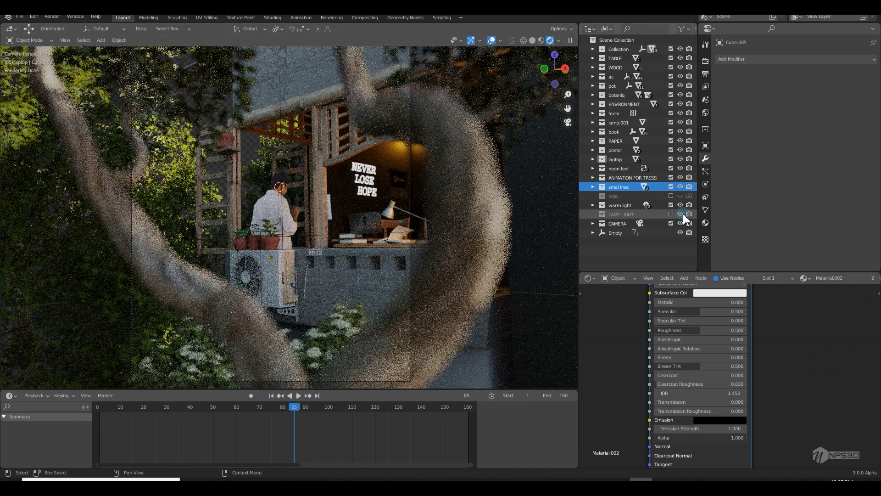
{"action": "scroll", "coordinate": [622, 327], "scroll_direction": "down", "scroll_amount": 2}
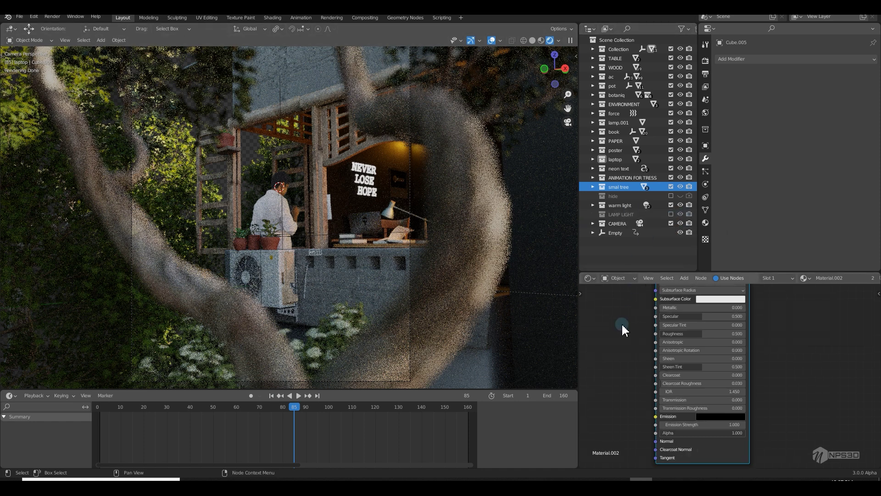
{"action": "left_click", "coordinate": [628, 216]}
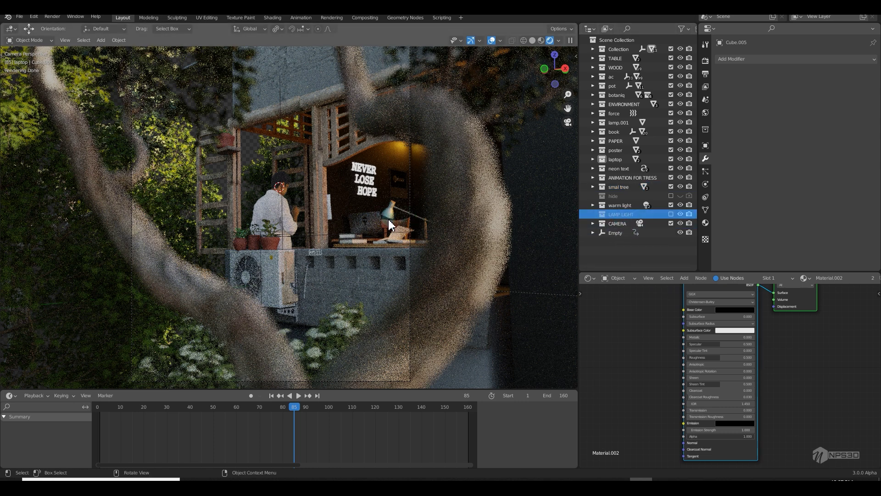
Switch the Shader Editor to World nodes and zoom to the Sky Texture node.
{"action": "middle_click_drag", "start_coordinate": [648, 364], "coordinate": [659, 376]}
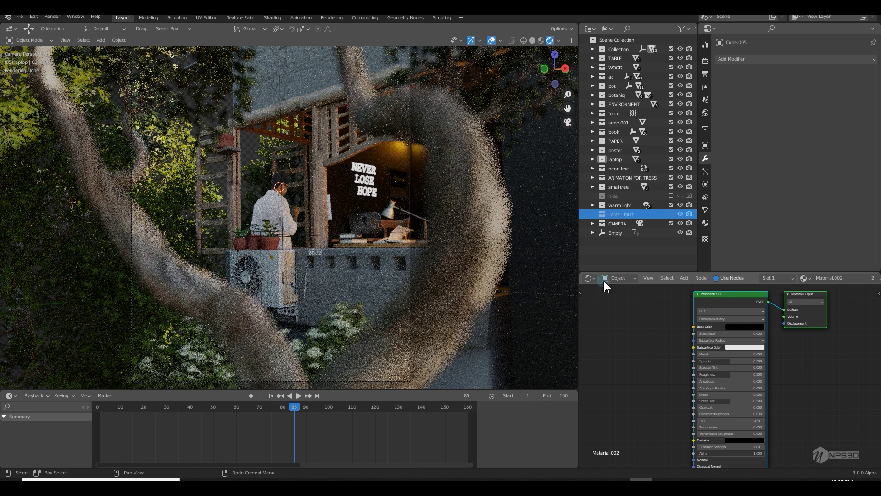
{"action": "left_click", "coordinate": [617, 278]}
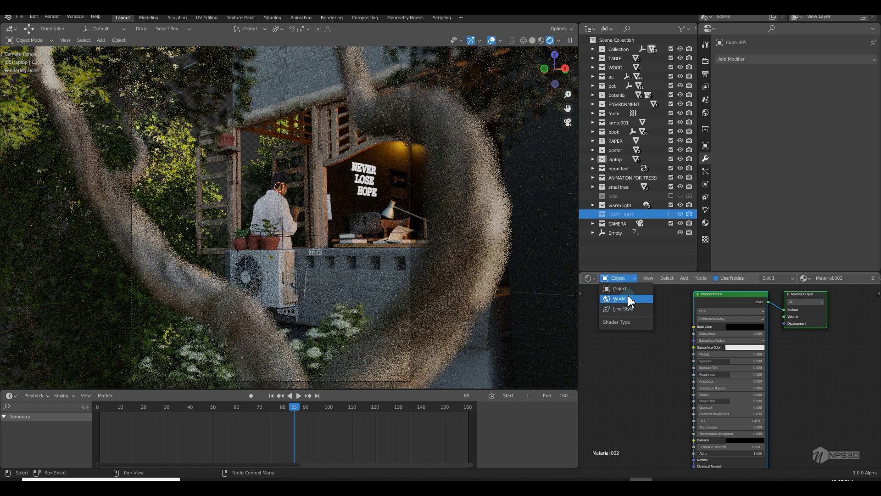
{"action": "left_click", "coordinate": [630, 299]}
{"action": "scroll", "coordinate": [639, 360], "scroll_direction": "up", "scroll_amount": 5}
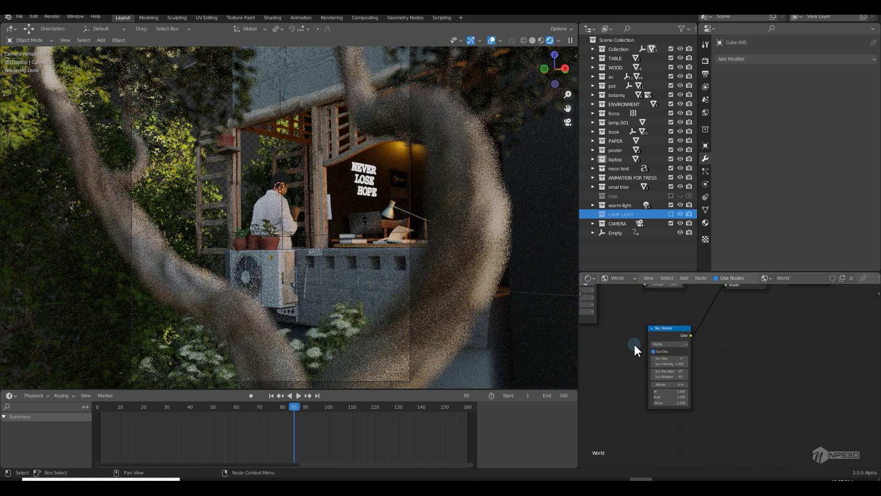
{"action": "middle_click_drag", "start_coordinate": [636, 348], "coordinate": [753, 364]}
{"action": "scroll", "coordinate": [796, 372], "scroll_direction": "up", "scroll_amount": 2}
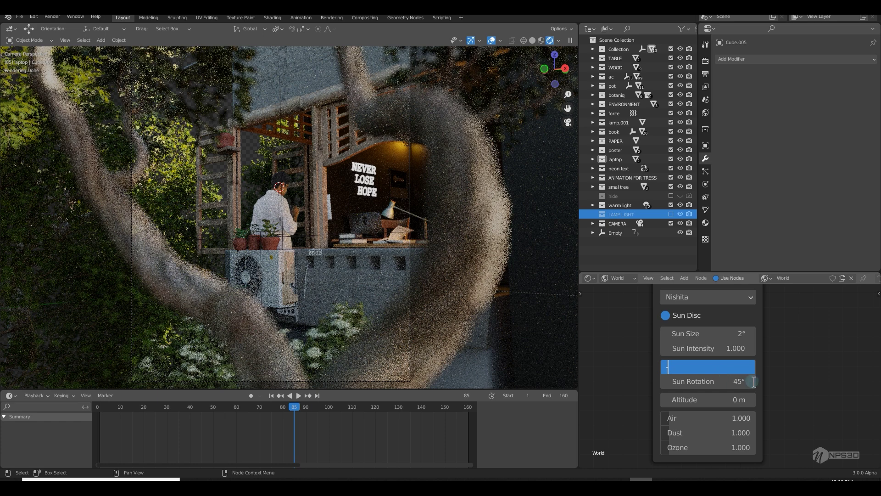
Set the Sky Texture Sun Elevation to -9°, then to 25°.
{"action": "type", "text": "9"}
{"action": "key", "text": "Return"}
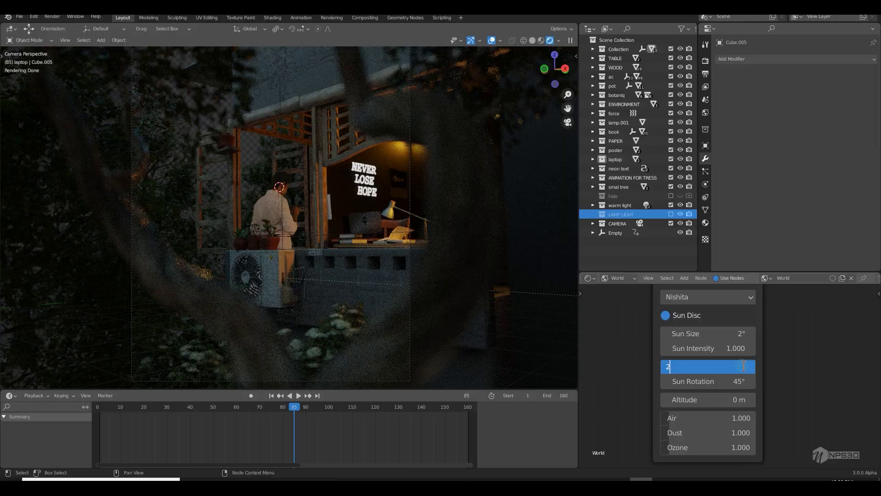
{"action": "key", "text": "Return"}
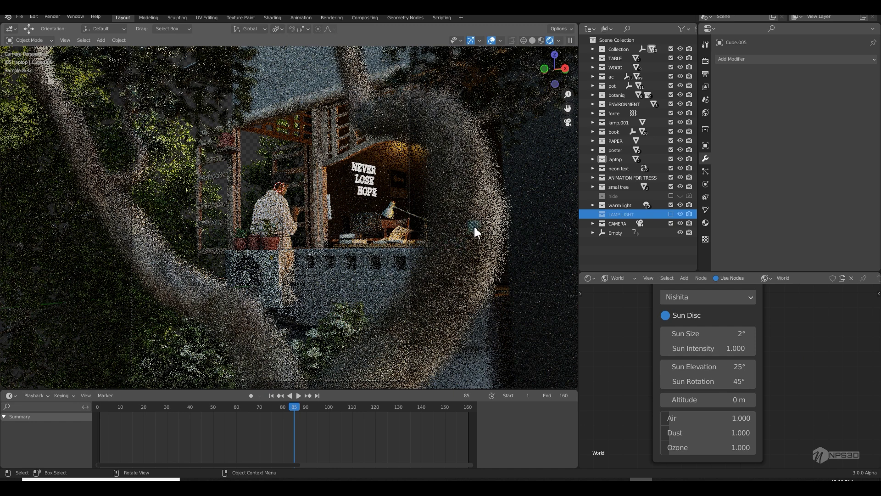
{"action": "left_click", "coordinate": [639, 223]}
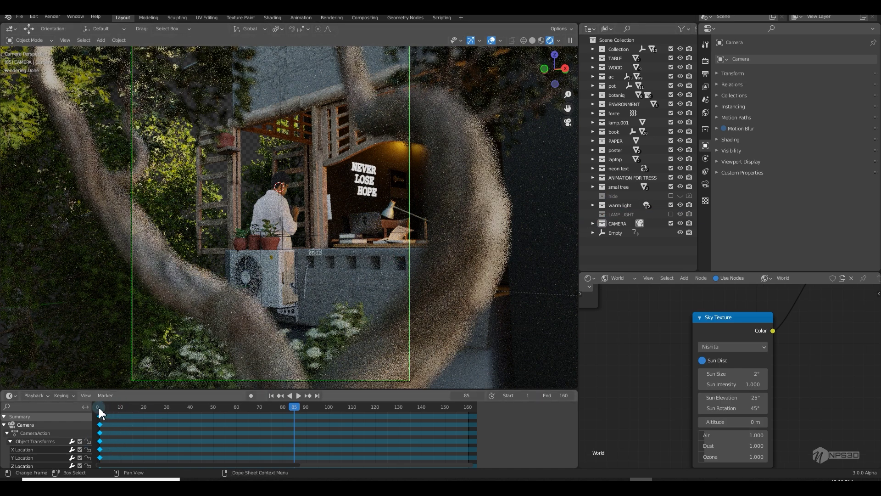
Jump the timeline to frame 45, deselect the camera, and save the .blend file.
{"action": "left_click_drag", "start_coordinate": [99, 412], "coordinate": [212, 192]}
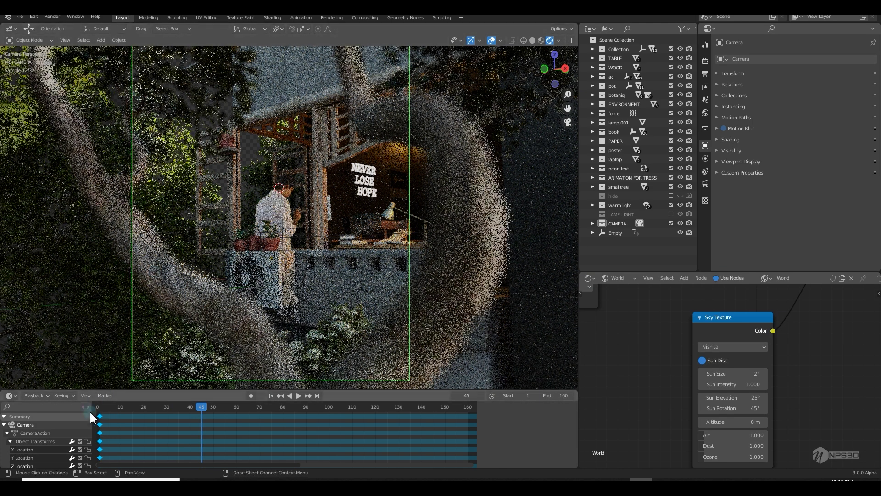
{"action": "scroll", "coordinate": [353, 447], "scroll_direction": "down", "scroll_amount": 2}
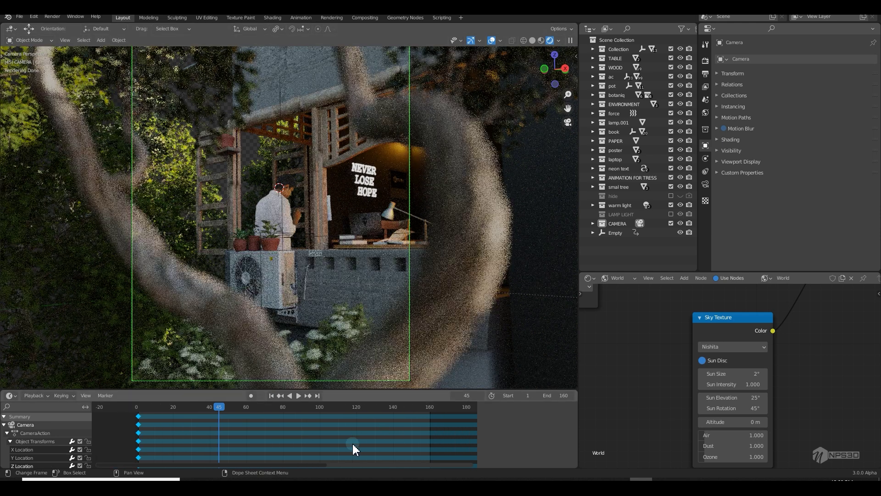
{"action": "scroll", "coordinate": [353, 445], "scroll_direction": "up", "scroll_amount": 3}
{"action": "scroll", "coordinate": [353, 445], "scroll_direction": "down", "scroll_amount": 2}
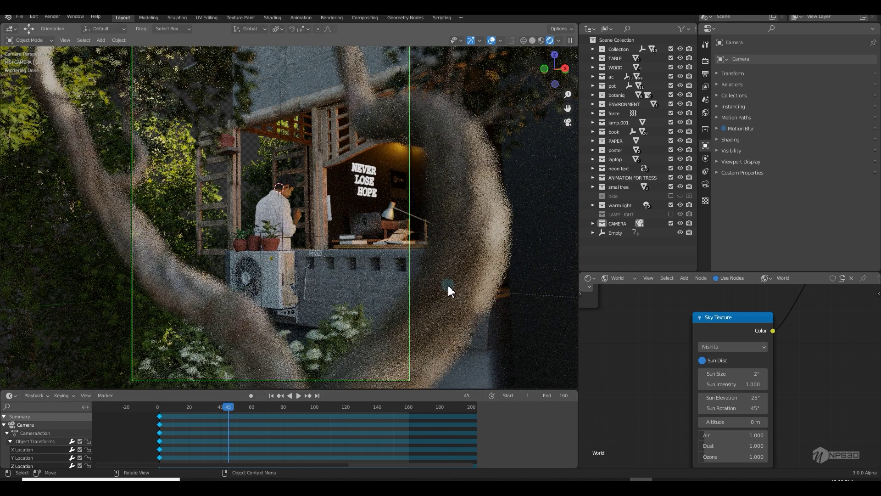
{"action": "left_click", "coordinate": [629, 243]}
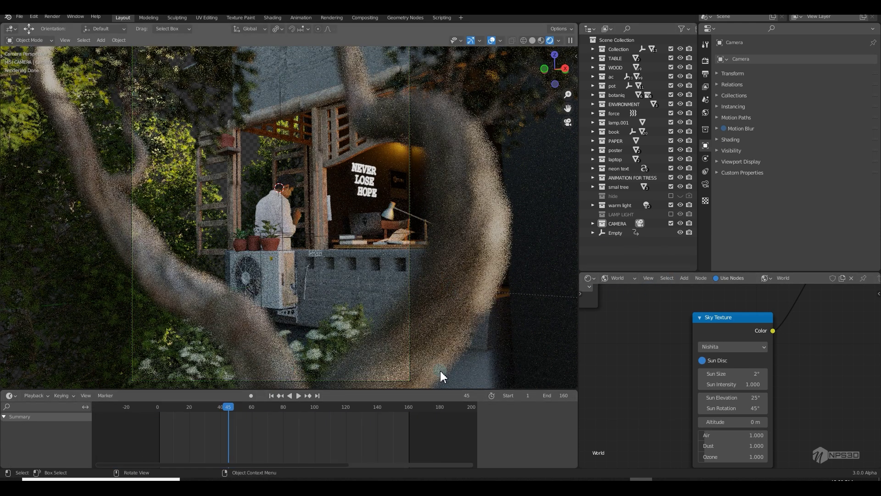
{"action": "scroll", "coordinate": [645, 360], "scroll_direction": "down", "scroll_amount": 5}
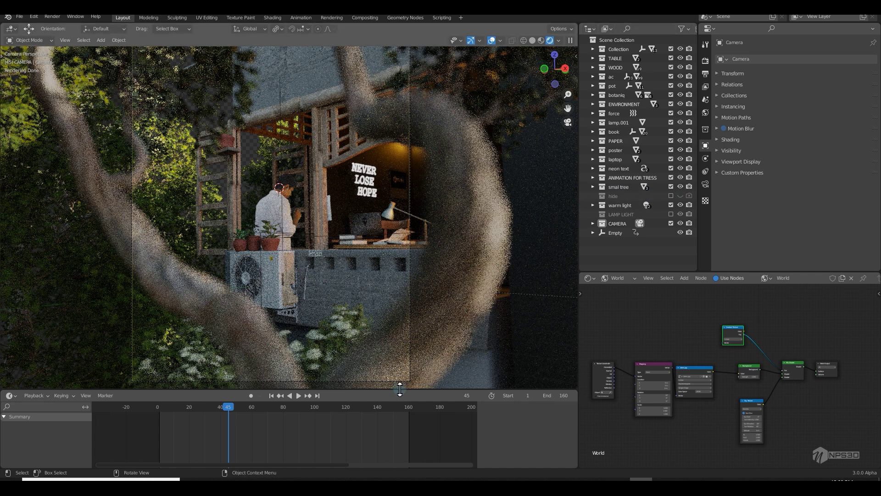
{"action": "key", "text": "ctrl+s"}
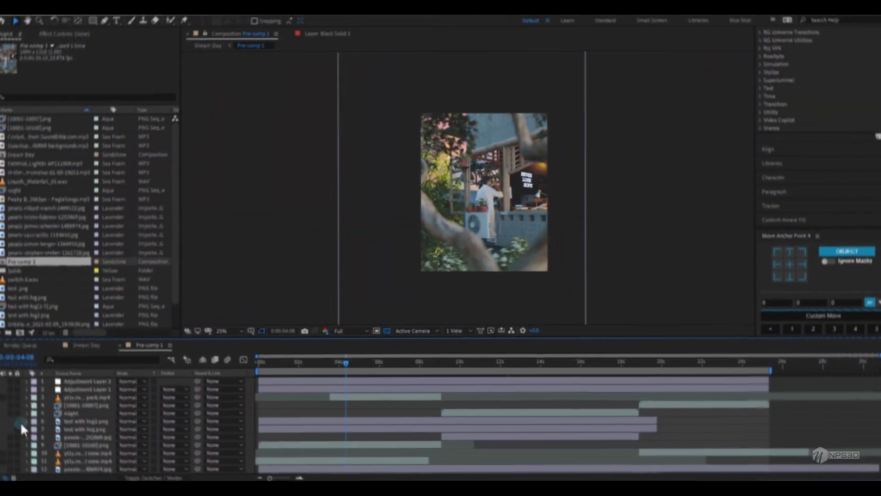
Solo the balcony render layer in Pre-comp 1, scrub to about five seconds, and play a preview.
{"action": "left_click", "coordinate": [19, 440]}
{"action": "scroll", "coordinate": [535, 203], "scroll_direction": "up", "scroll_amount": 2}
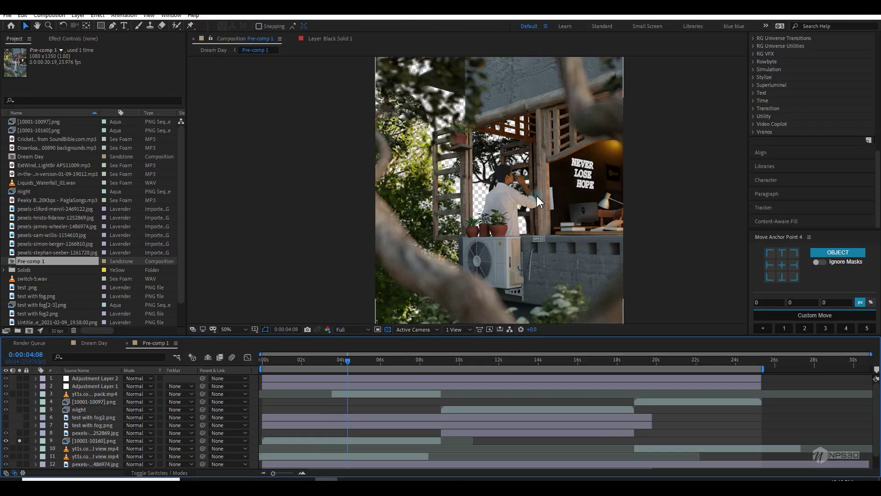
{"action": "left_click_drag", "start_coordinate": [555, 218], "coordinate": [535, 202]}
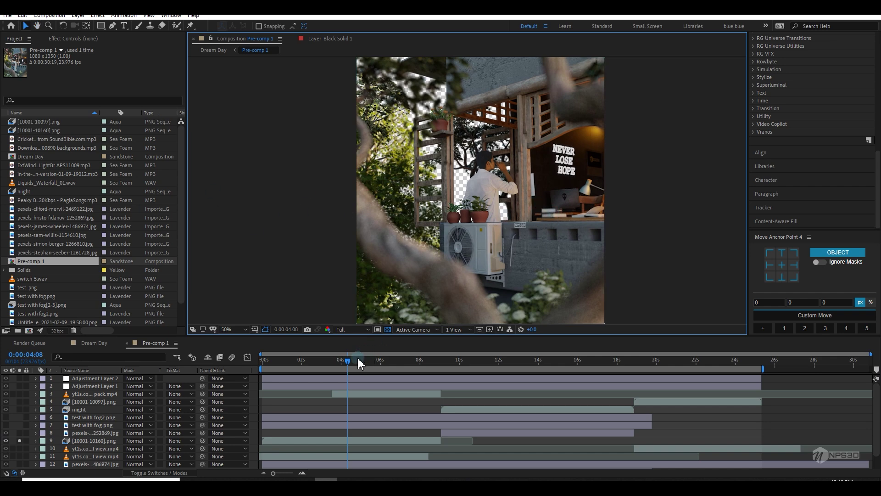
{"action": "left_click_drag", "start_coordinate": [358, 361], "coordinate": [334, 378]}
{"action": "key", "text": "space"}
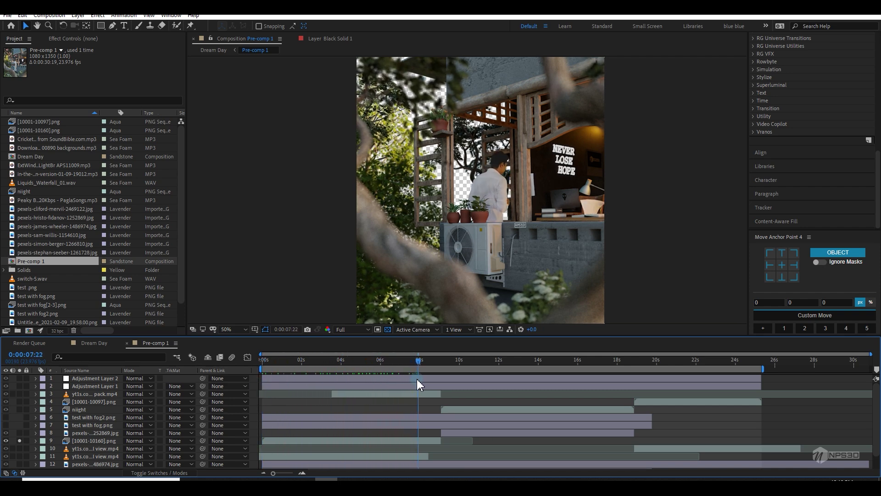
{"action": "key", "text": "space"}
{"action": "key", "text": "space"}
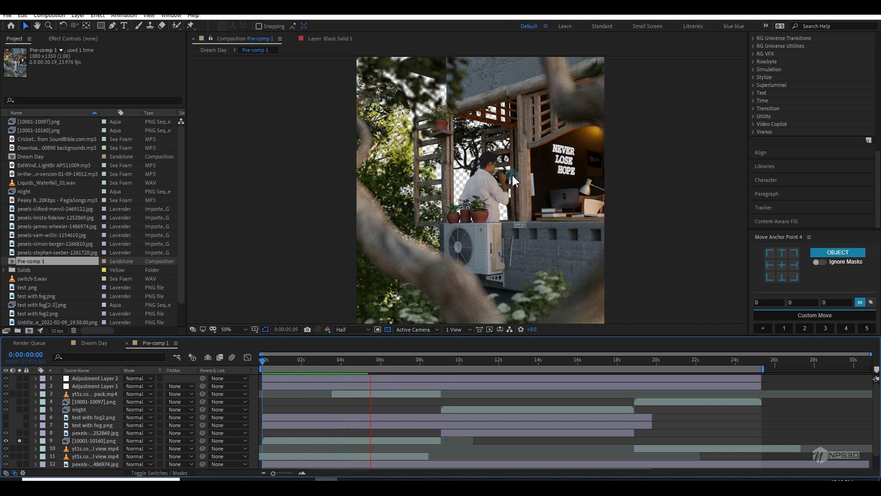
Stop the preview at 0:00:06:15 and solo the sunset sky photo layer 12.
{"action": "left_click", "coordinate": [394, 362]}
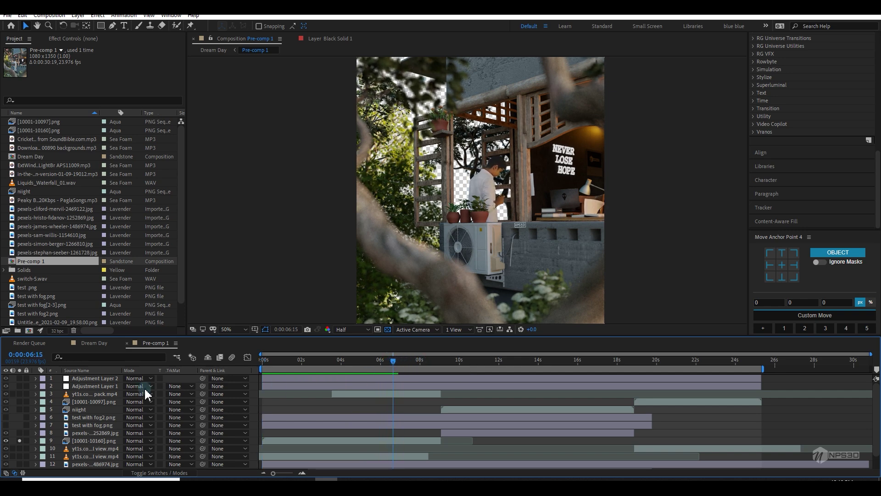
{"action": "scroll", "coordinate": [80, 459], "scroll_direction": "down", "scroll_amount": 1}
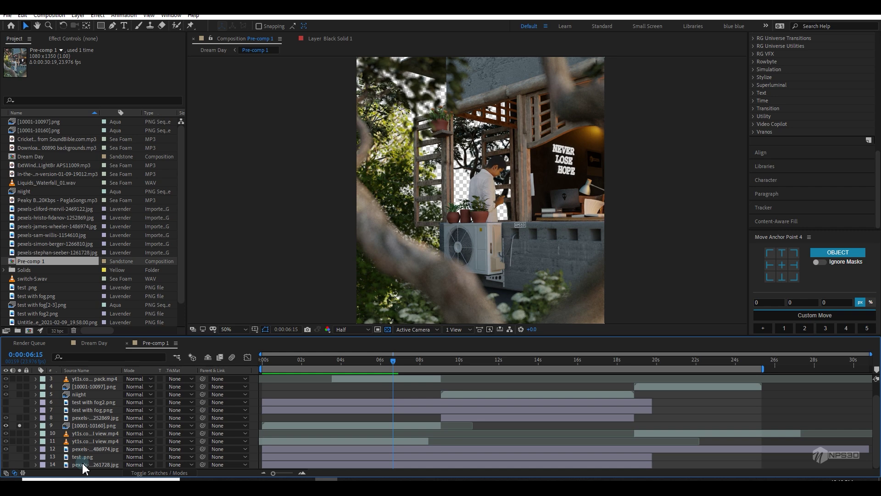
{"action": "left_click", "coordinate": [83, 448]}
{"action": "left_click", "coordinate": [19, 449]}
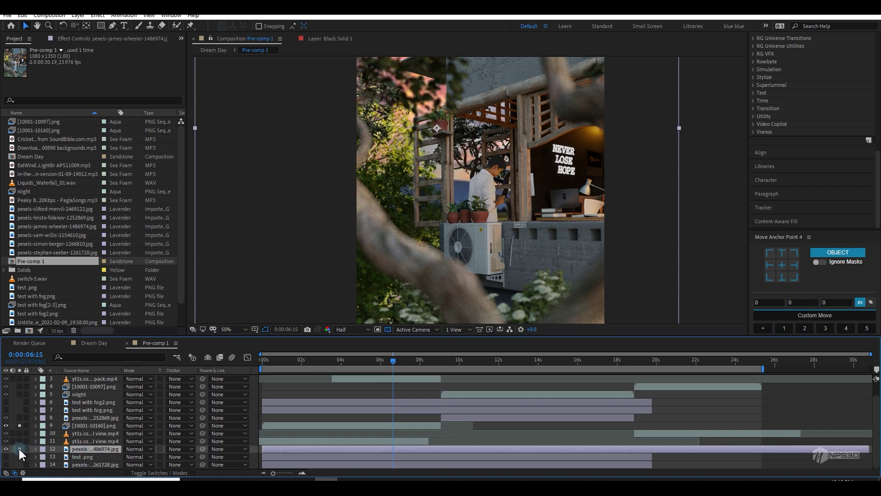
Inspect the sky photo's lens blur in Effect Controls, zooming the viewer in and out.
{"action": "left_click", "coordinate": [74, 38]}
{"action": "key", "text": "period"}
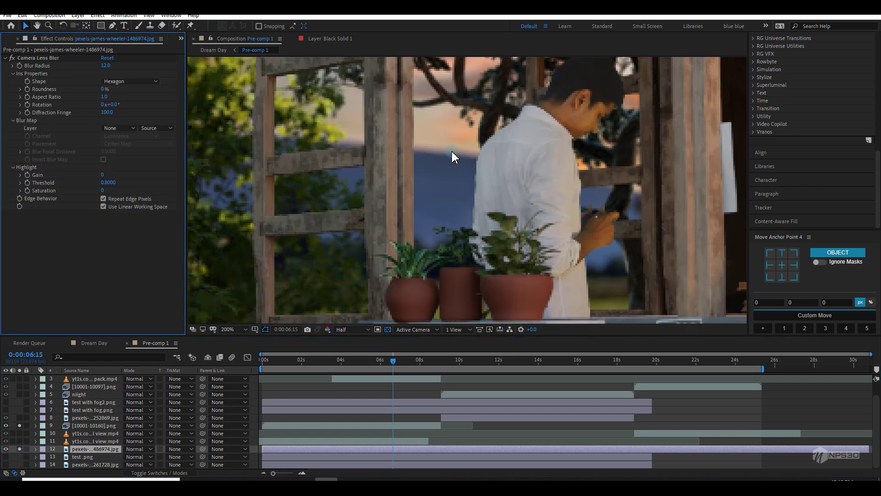
{"action": "key", "text": "comma"}
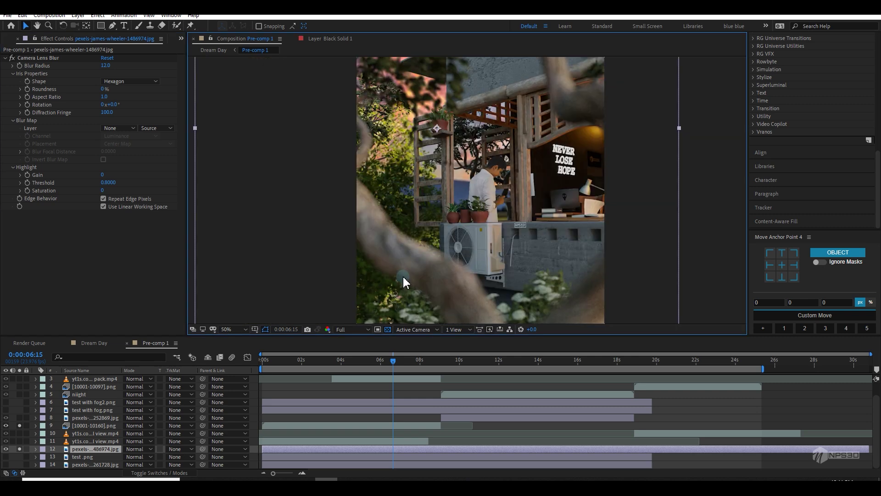
{"action": "left_click", "coordinate": [89, 433]}
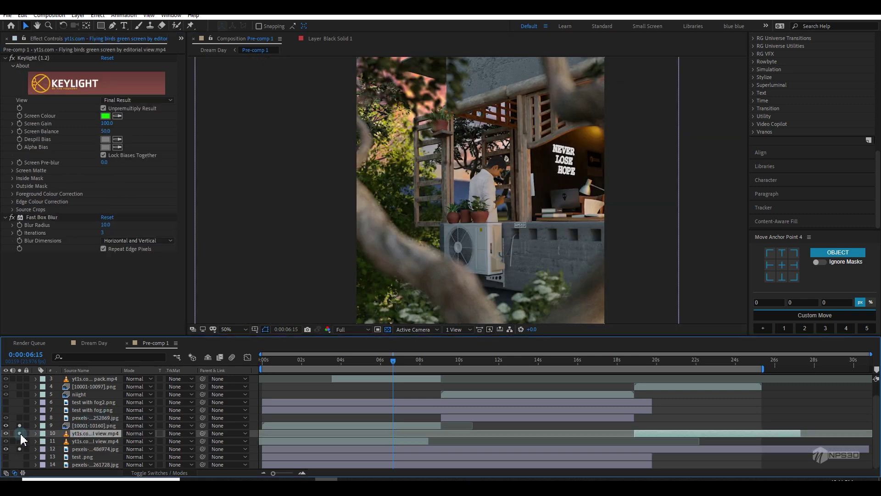
Solo the second flying-birds clip alone and scrub it with the transparency grid toggled.
{"action": "left_click", "coordinate": [70, 441]}
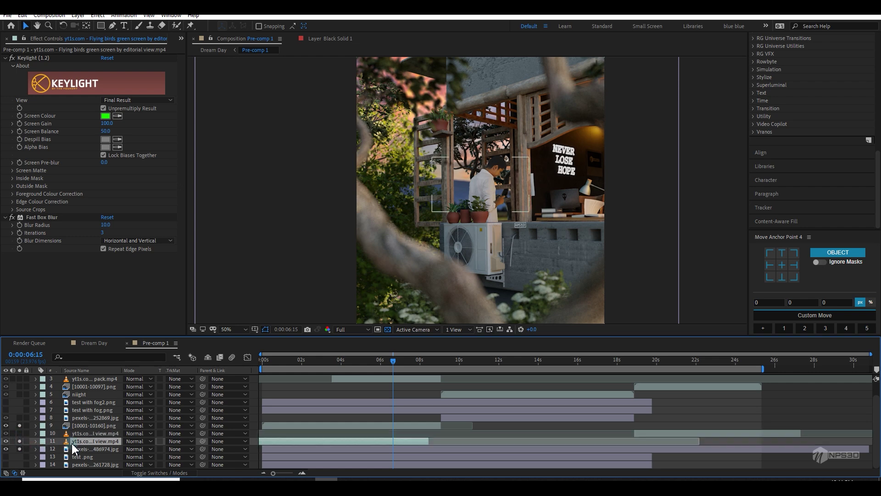
{"action": "left_click", "coordinate": [19, 425]}
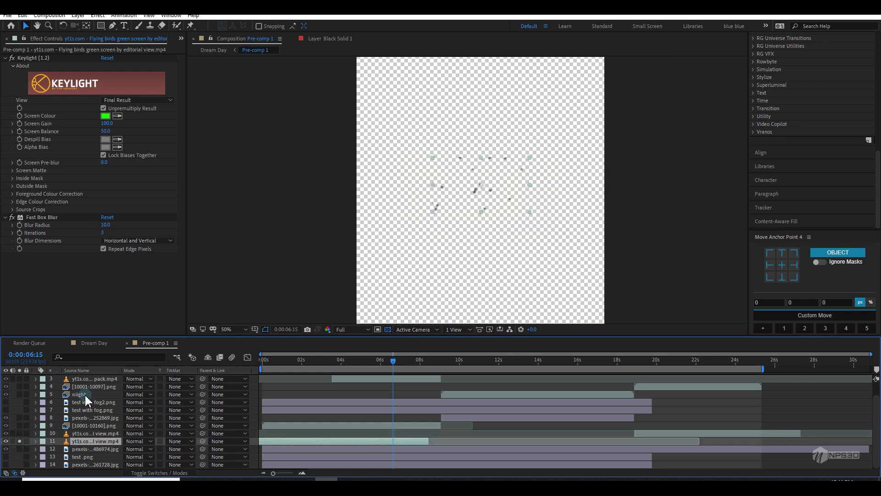
{"action": "left_click", "coordinate": [388, 329]}
{"action": "scroll", "coordinate": [442, 236], "scroll_direction": "up", "scroll_amount": 2}
{"action": "mouse_move", "coordinate": [387, 365]}
{"action": "left_mouse_down"}
{"action": "mouse_move", "coordinate": [366, 366]}
{"action": "mouse_move", "coordinate": [392, 364]}
{"action": "left_mouse_up"}
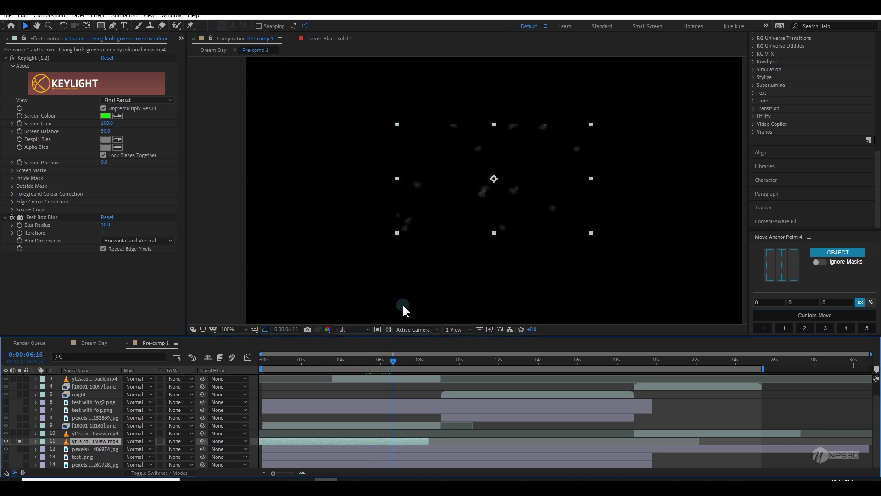
{"action": "left_click", "coordinate": [388, 329]}
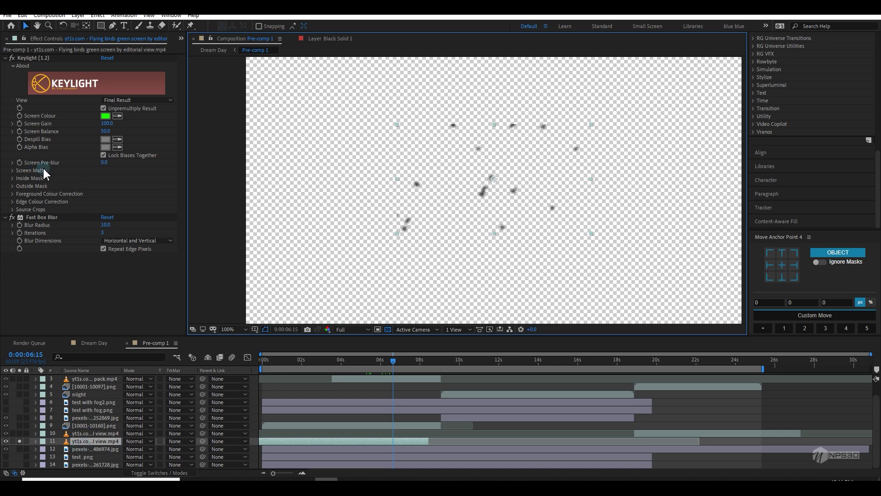
Turn the Keylight green-screen key off and back on to compare.
{"action": "left_click", "coordinate": [13, 64]}
{"action": "left_click", "coordinate": [13, 63]}
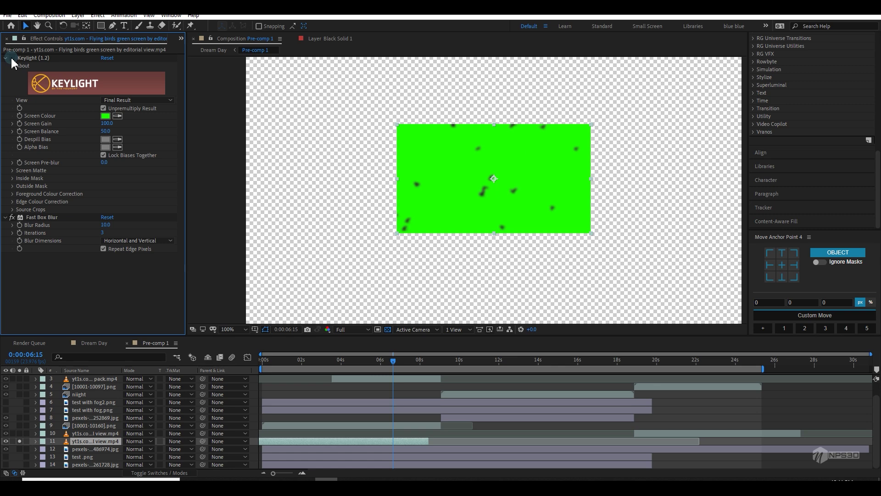
{"action": "left_click", "coordinate": [12, 58]}
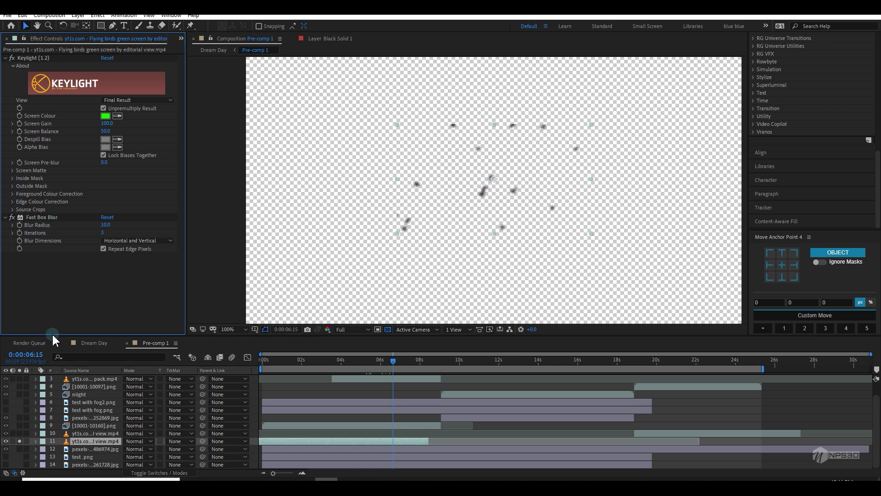
Re-solo the sky layer 12 and balcony layer 9 and zoom the composite to 100%.
{"action": "left_click", "coordinate": [19, 448]}
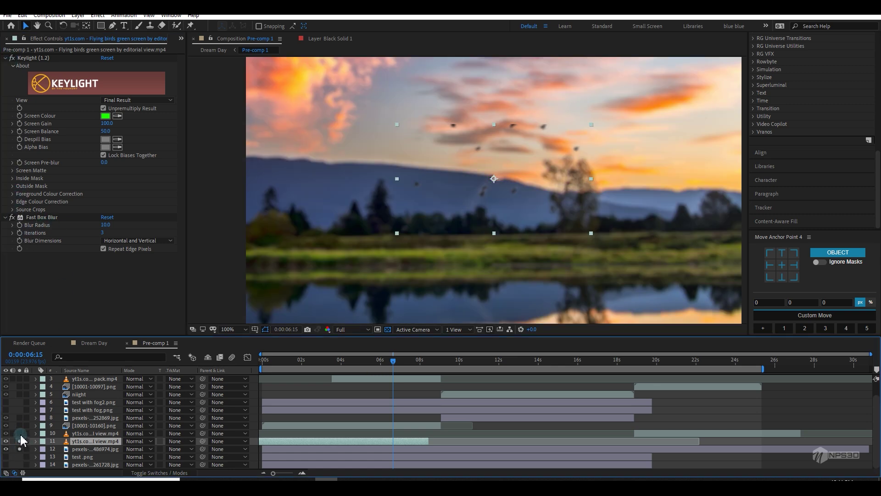
{"action": "left_click", "coordinate": [19, 424]}
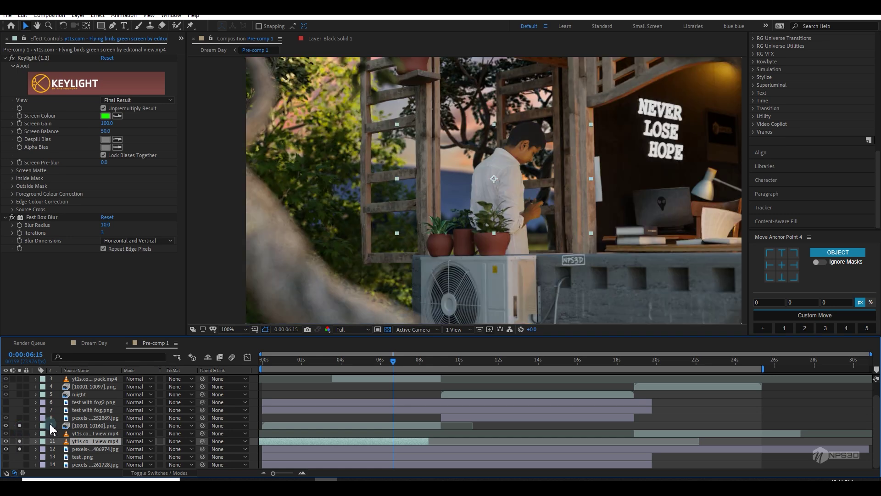
{"action": "scroll", "coordinate": [460, 216], "scroll_direction": "down", "scroll_amount": 1}
{"action": "key", "text": "period"}
{"action": "scroll", "coordinate": [85, 397], "scroll_direction": "up", "scroll_amount": 1}
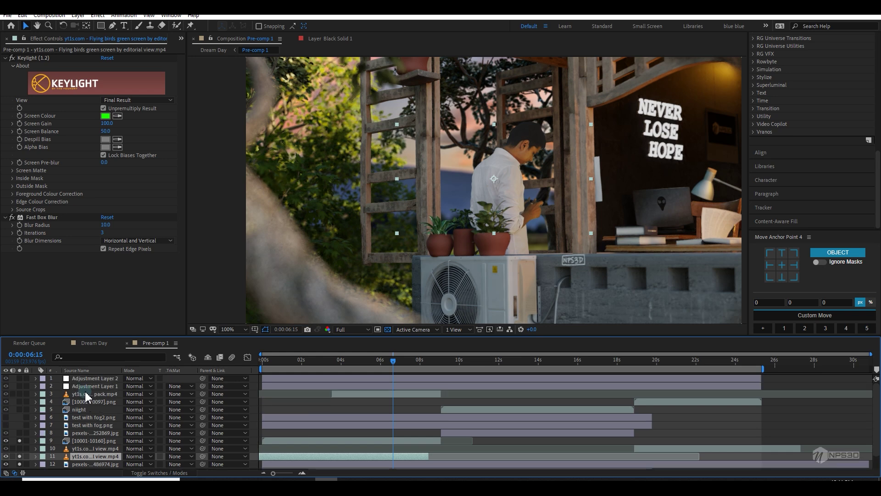
Solo the colourful bird clip on layer 3, scrub it, and check Adjustment Layer 1's Lumetri Color.
{"action": "left_click", "coordinate": [352, 396]}
{"action": "left_click", "coordinate": [19, 394]}
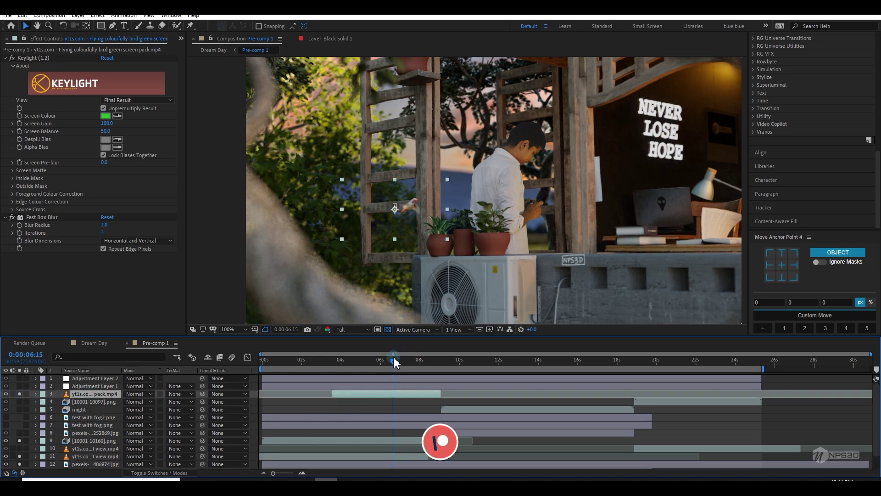
{"action": "mouse_move", "coordinate": [393, 360]}
{"action": "left_mouse_down"}
{"action": "mouse_move", "coordinate": [366, 364]}
{"action": "mouse_move", "coordinate": [399, 366]}
{"action": "left_mouse_up"}
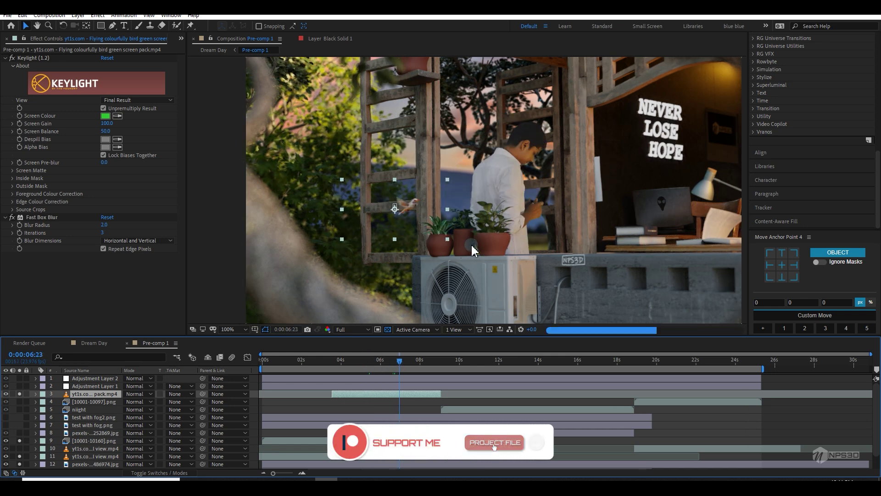
{"action": "left_click", "coordinate": [93, 386]}
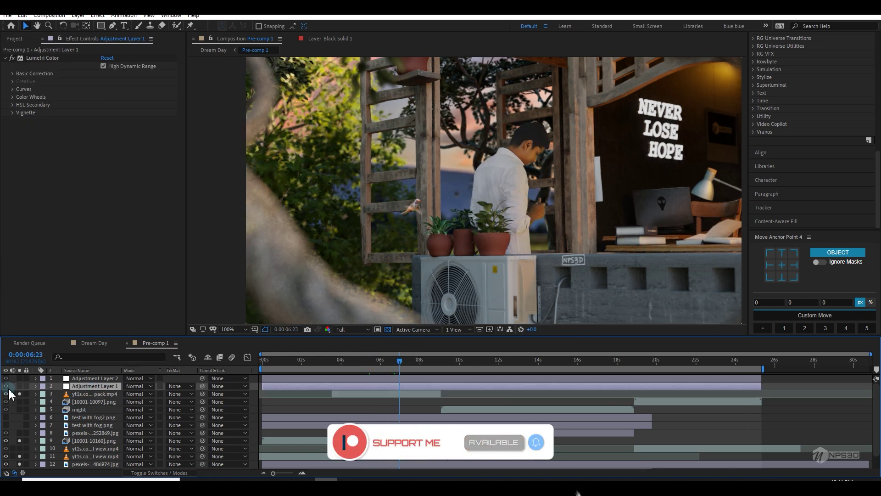
{"action": "left_click", "coordinate": [19, 394]}
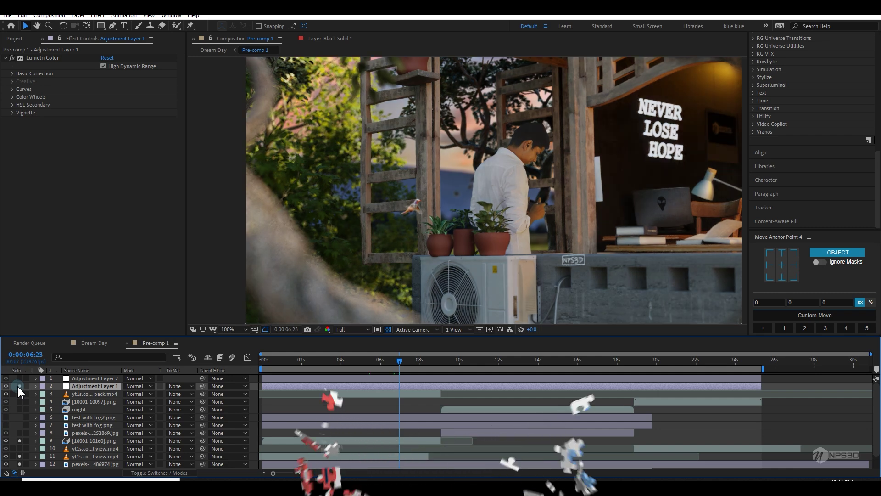
Check Adjustment Layer 2's Selective Color and solo both grading adjustment layers.
{"action": "scroll", "coordinate": [347, 264], "scroll_direction": "down", "scroll_amount": 1}
{"action": "left_click", "coordinate": [57, 378]}
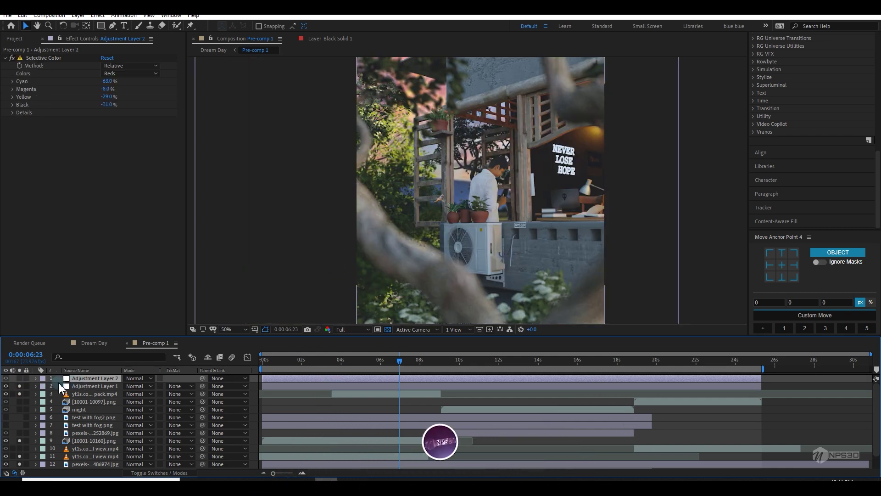
{"action": "left_click", "coordinate": [20, 378]}
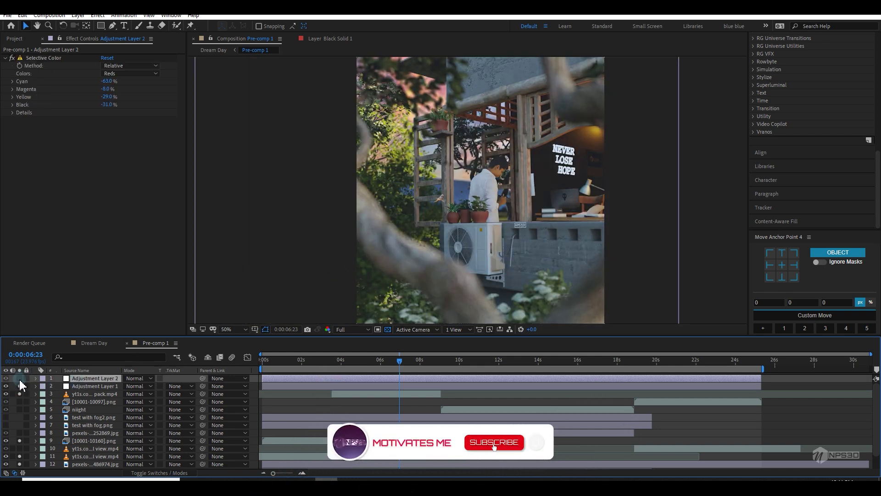
{"action": "left_click", "coordinate": [95, 343]}
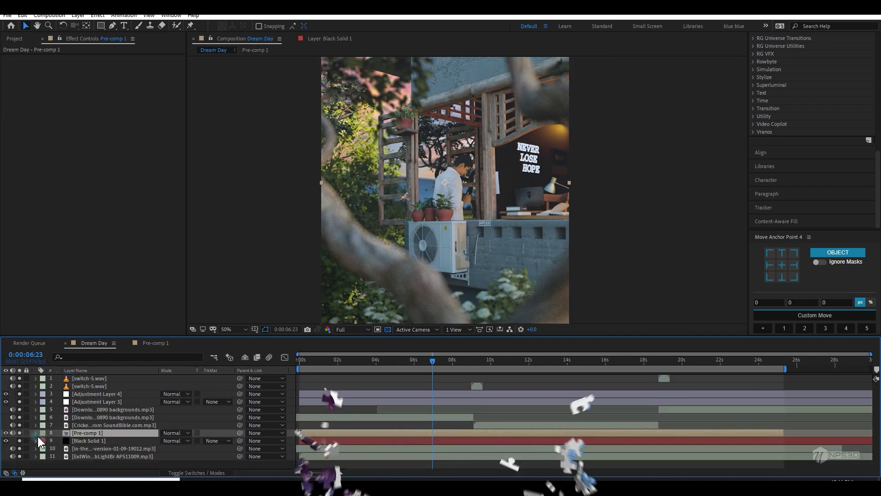
Solo Pre-comp 1 with Adjustment Layers 3–4 (Curves, Sharpen 22, 8% Noise) and the sound layers.
{"action": "left_click", "coordinate": [19, 432], "text": "alt"}
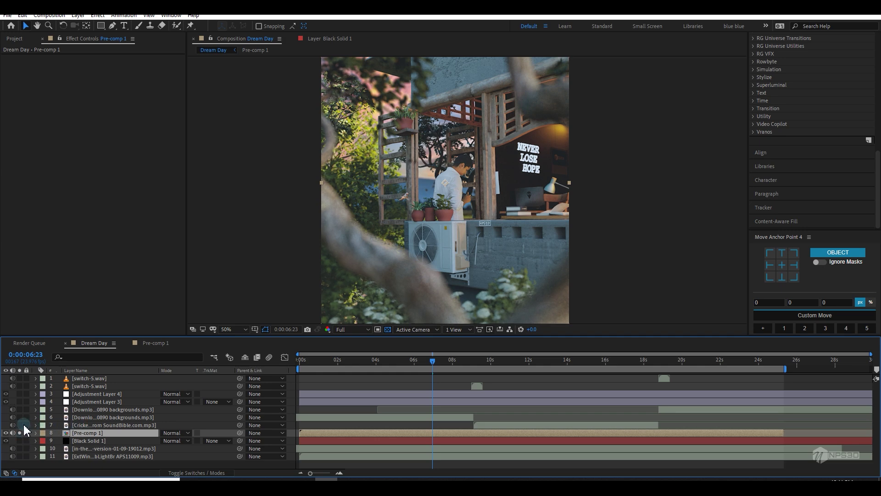
{"action": "left_click_drag", "start_coordinate": [21, 410], "coordinate": [20, 403]}
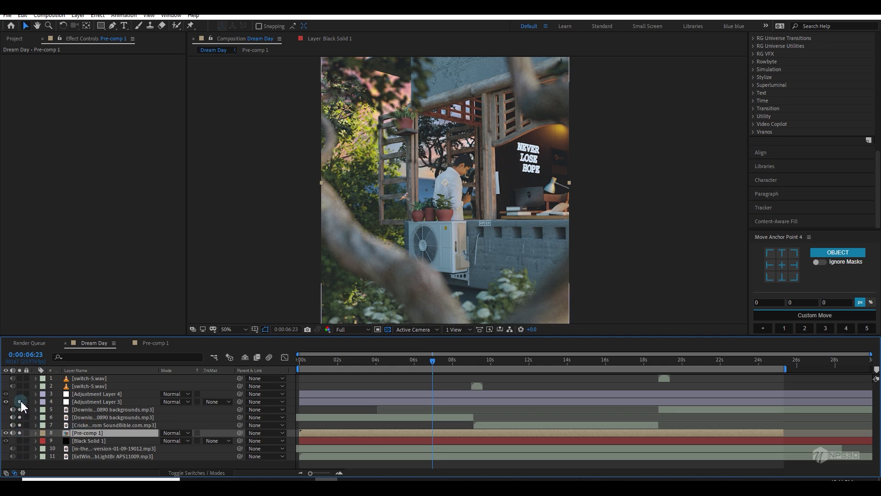
{"action": "left_click", "coordinate": [89, 403]}
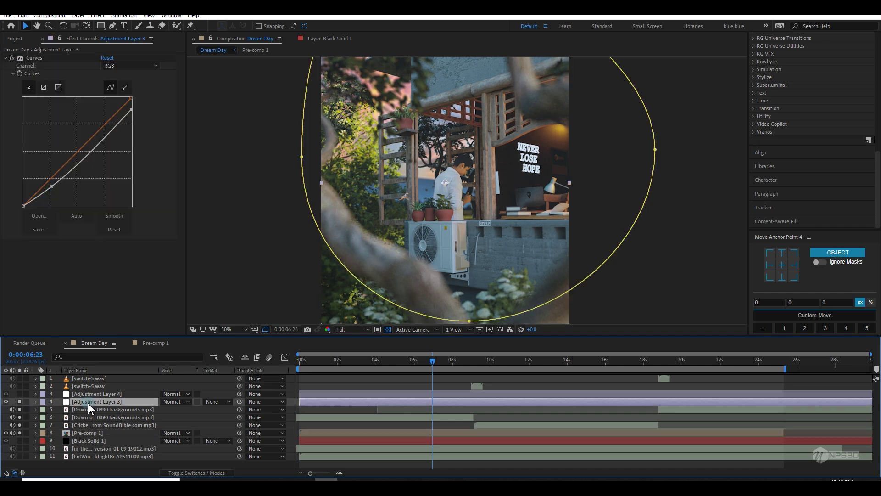
{"action": "left_click", "coordinate": [81, 395]}
{"action": "left_click_drag", "start_coordinate": [22, 397], "coordinate": [19, 453]}
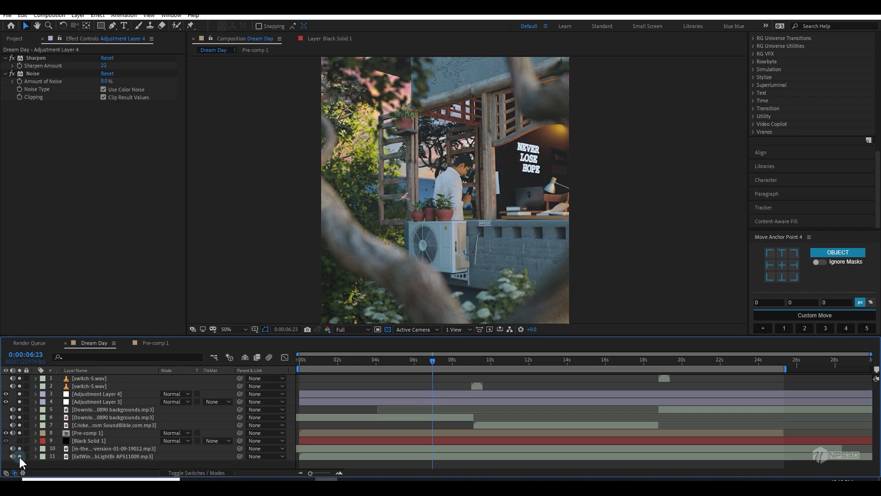